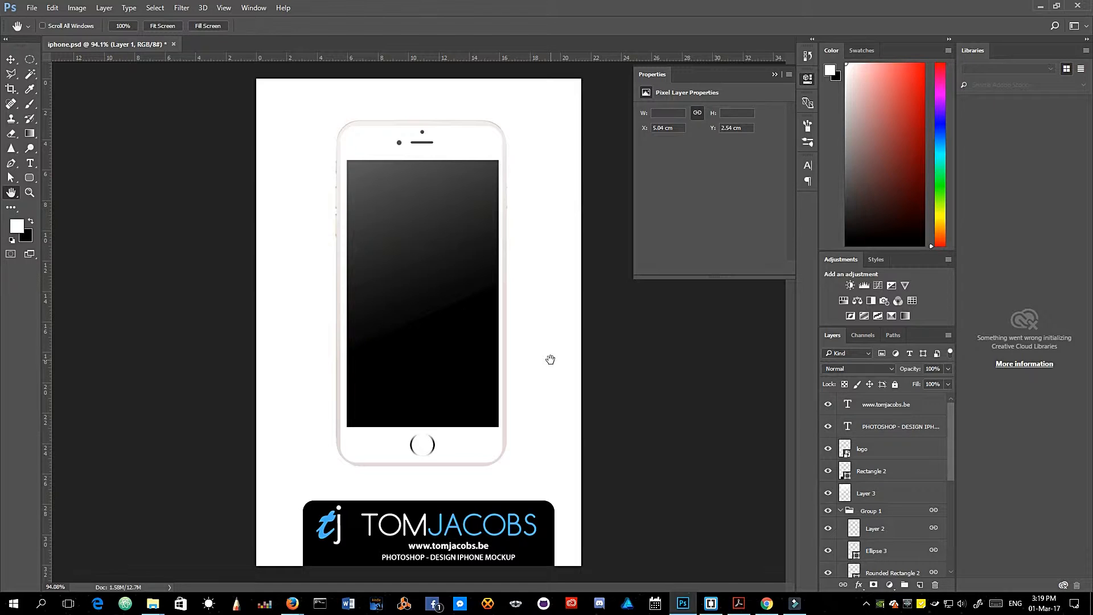
# Save the iPhone document and detach it from the docked tabs into a floating window
pyautogui.hotkey('ctrl', 's')
pyautogui.moveTo(107, 44); pyautogui.dragTo(50, 34)
# Collapse and hide Group 1 in the layer stack, and hide the logo and Rectangle 2 layers
pyautogui.scroll(-3, 843, 495)
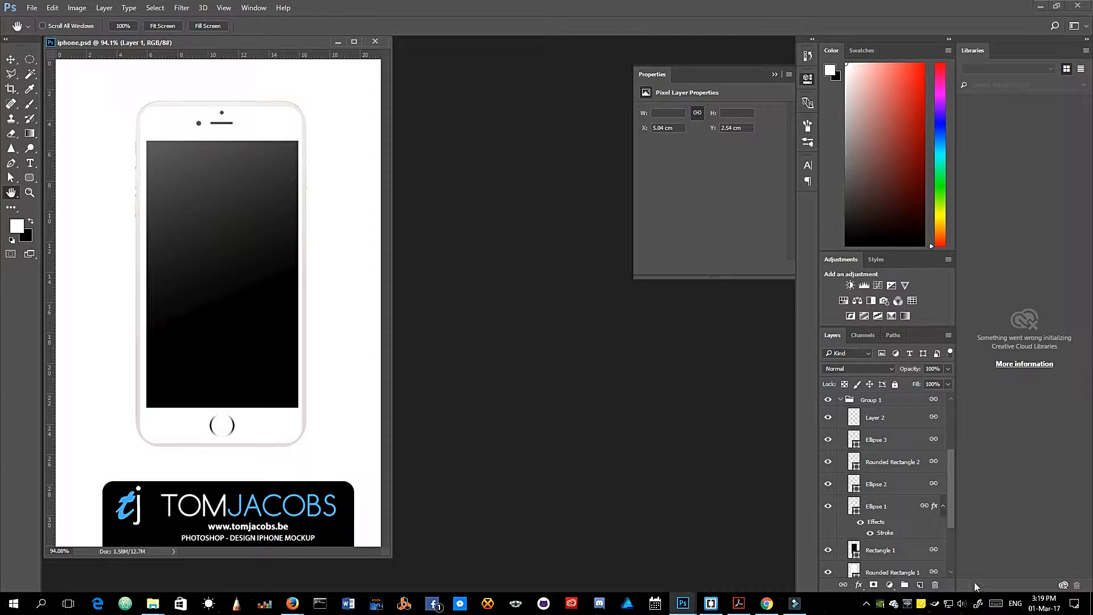
pyautogui.scroll(-3, 879, 501)
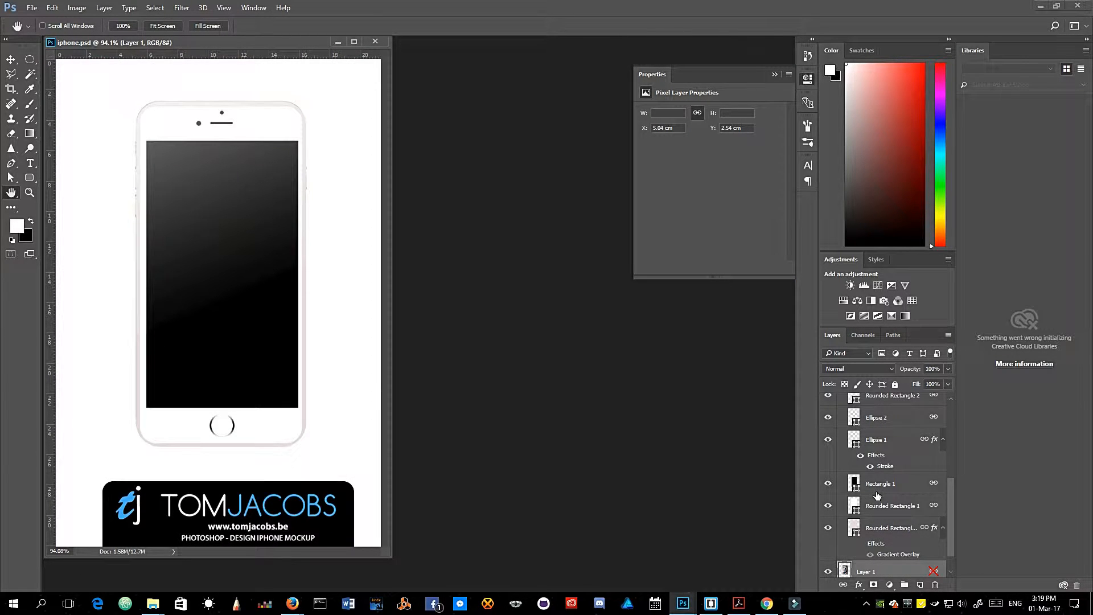
pyautogui.scroll(8, 849, 570)
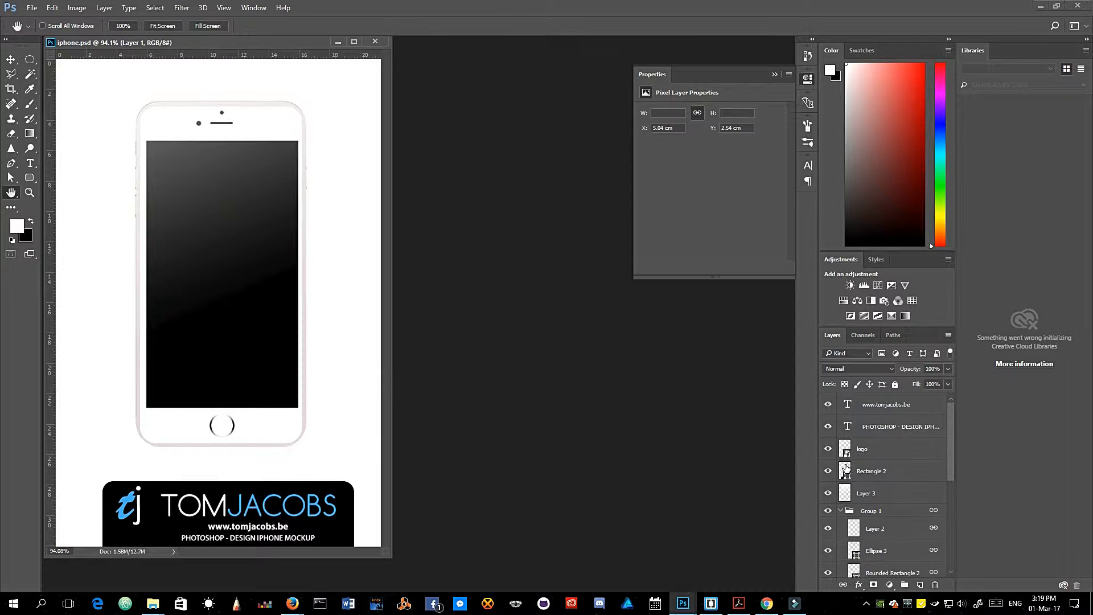
pyautogui.click(841, 511)
pyautogui.click(828, 510)
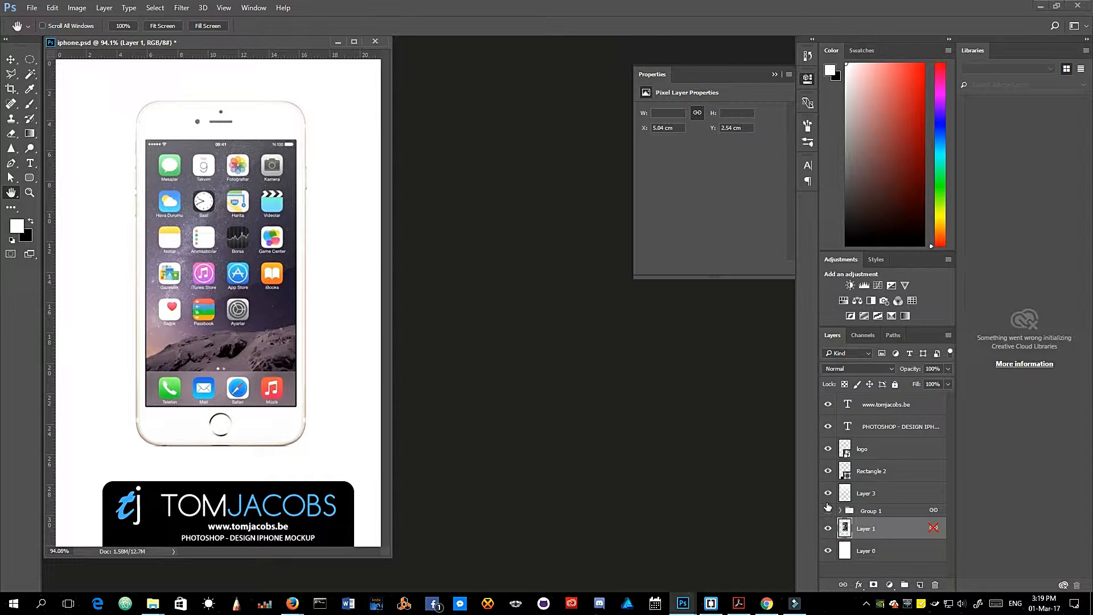
pyautogui.click(828, 449)
pyautogui.click(828, 471)
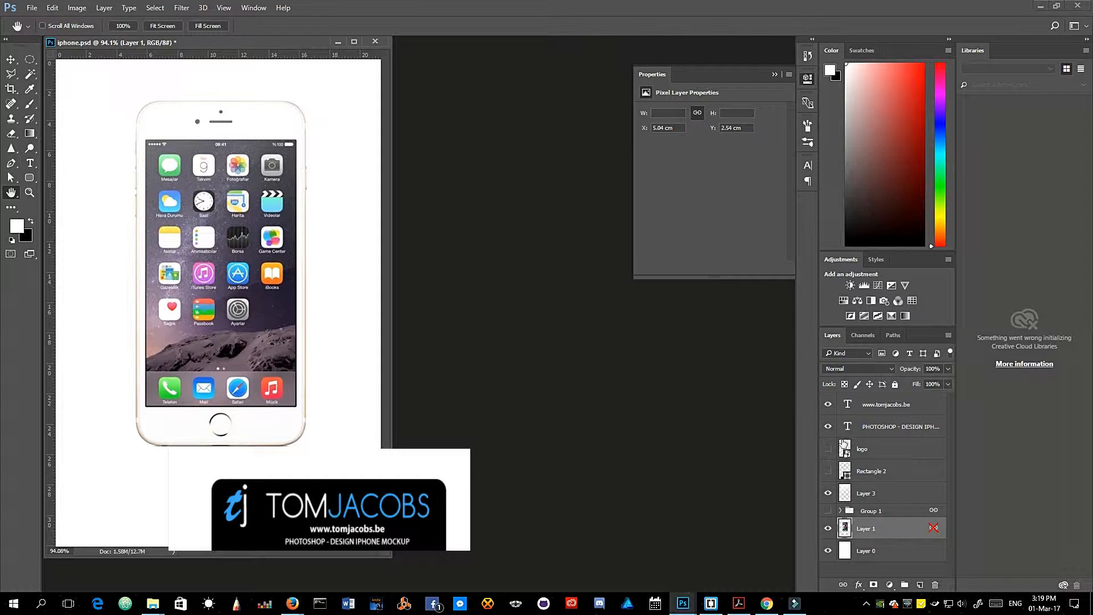
# Switch the Layer 1 reference photo off and on, and show and expand Group 1 again
pyautogui.click(828, 529)
pyautogui.click(829, 529)
pyautogui.click(828, 510)
pyautogui.click(842, 511)
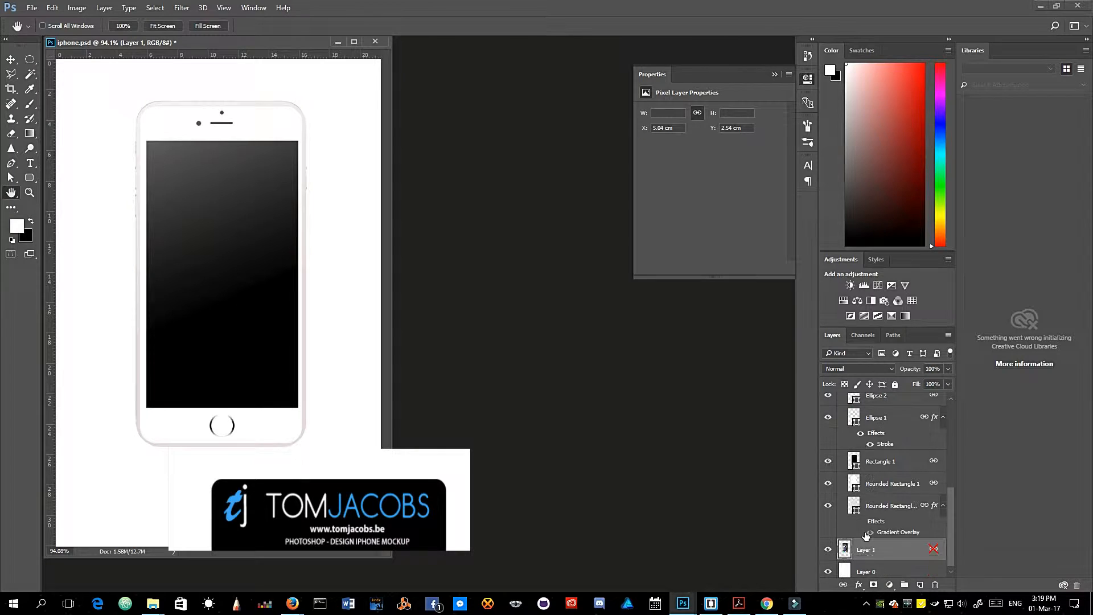
# Hide every layer in Group 1 above the bottom rounded rectangle copy, and widen the document window
pyautogui.click(878, 507)
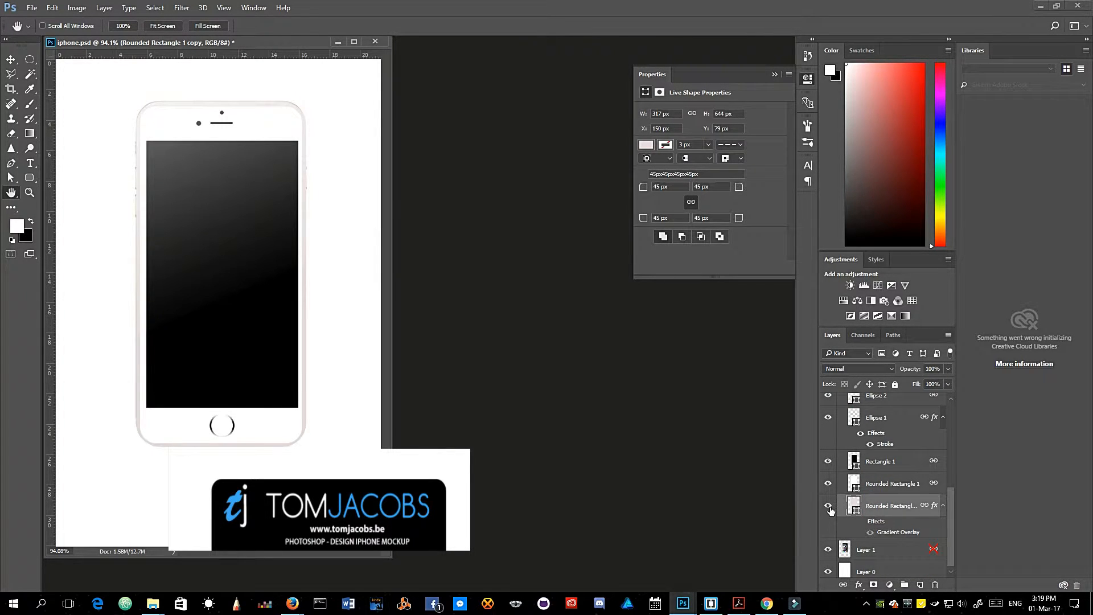
pyautogui.scroll(4, 840, 497)
pyautogui.click(828, 423)
pyautogui.click(828, 422)
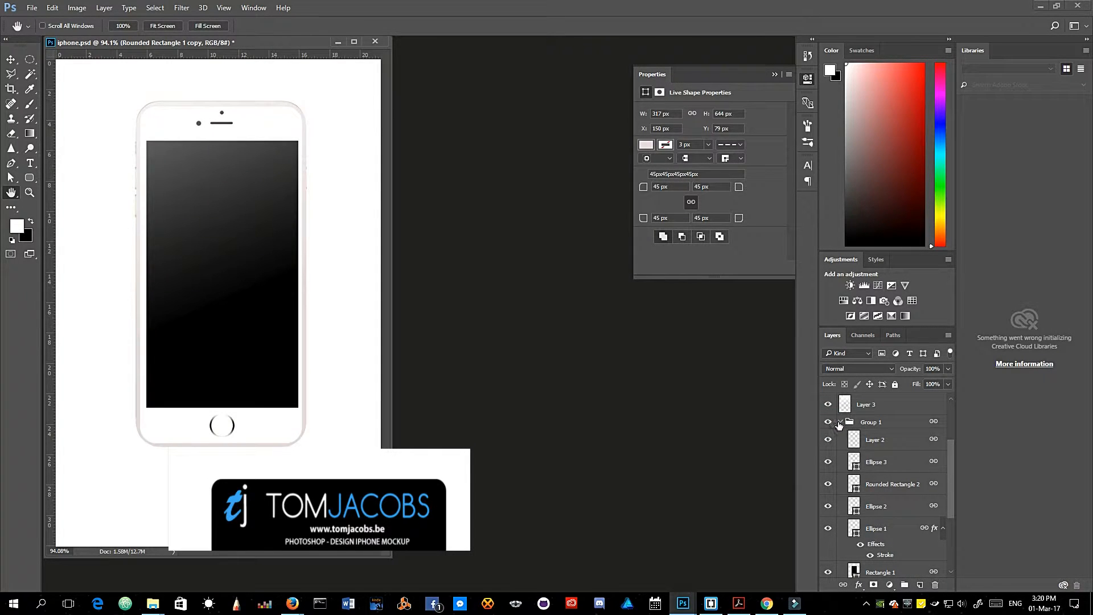
pyautogui.scroll(-4, 866, 476)
pyautogui.moveTo(829, 506); pyautogui.dragTo(828, 440)
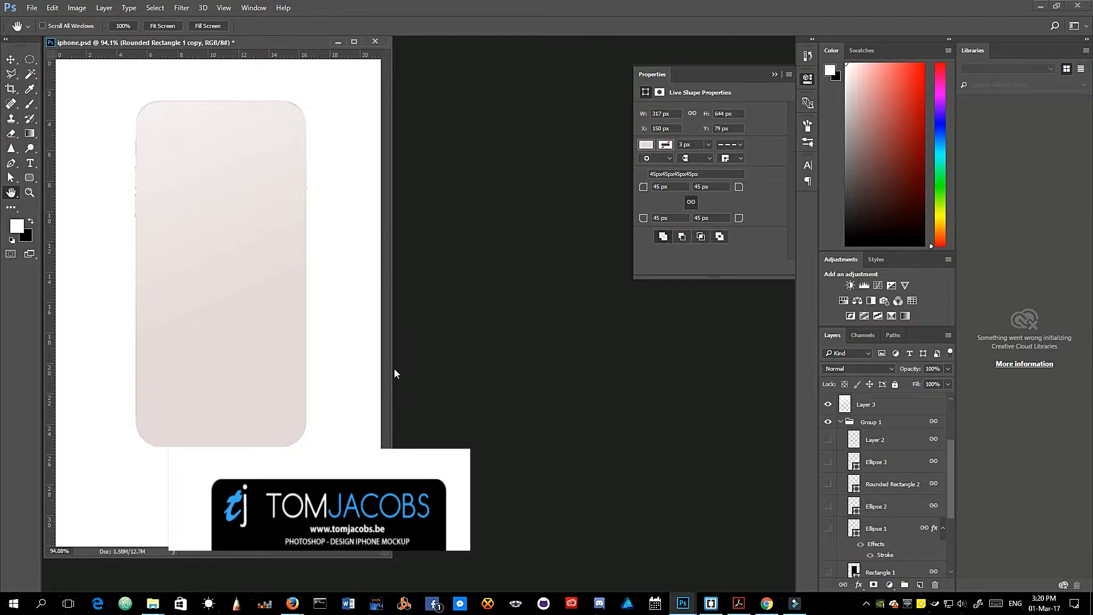
pyautogui.moveTo(390, 371); pyautogui.dragTo(607, 371)
# With the Rounded Rectangle Tool, draw a black shape about 325 by 630 px over the phone body, above the rounded rectangle copy
pyautogui.click(28, 178)
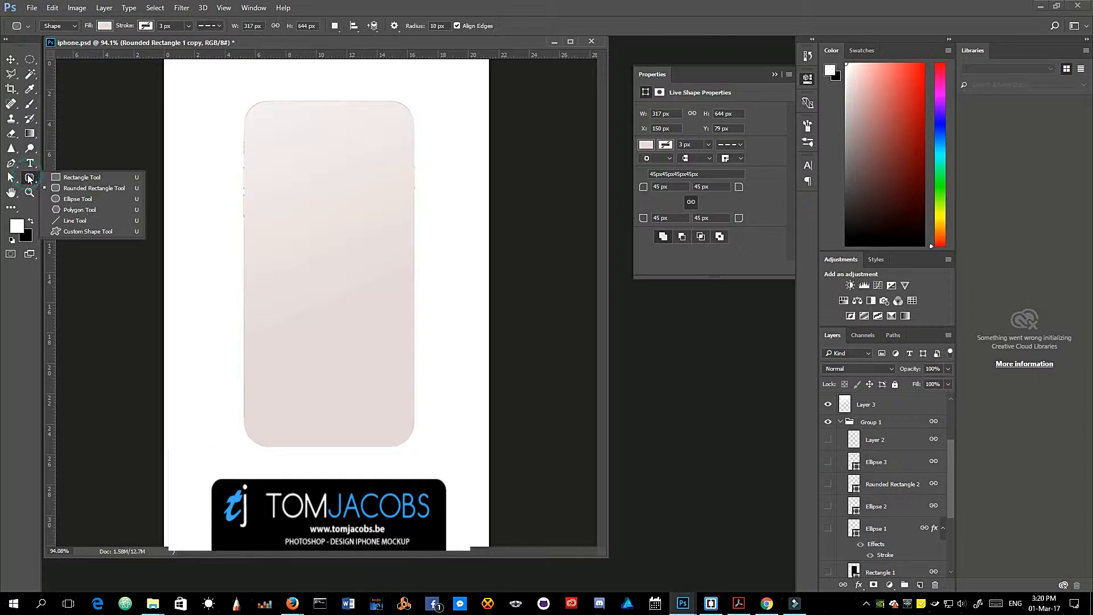
pyautogui.click(134, 190)
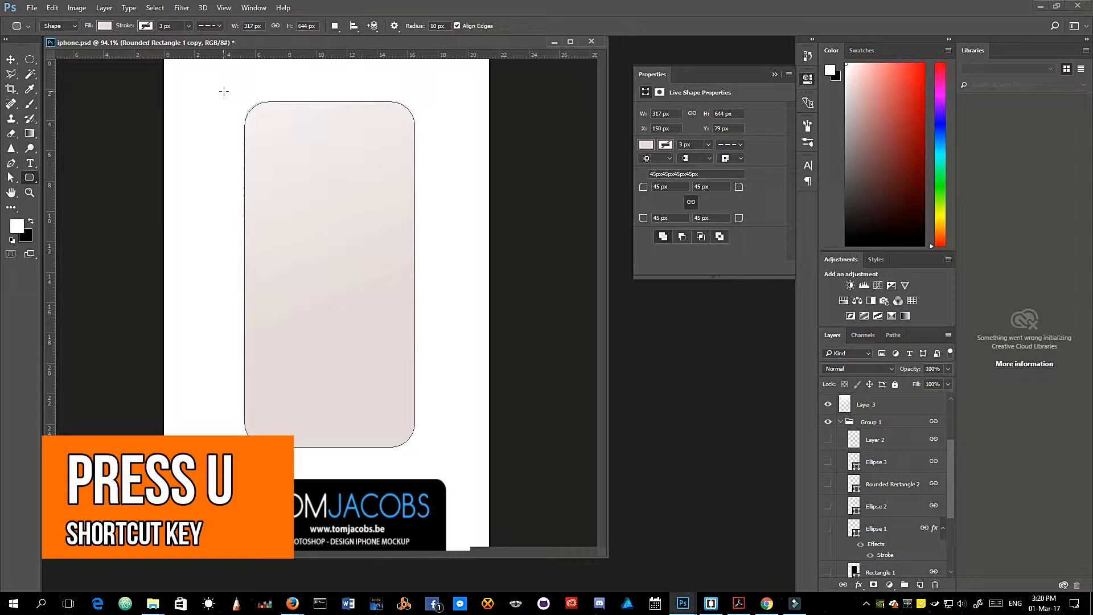
pyautogui.moveTo(208, 89); pyautogui.dragTo(349, 354)
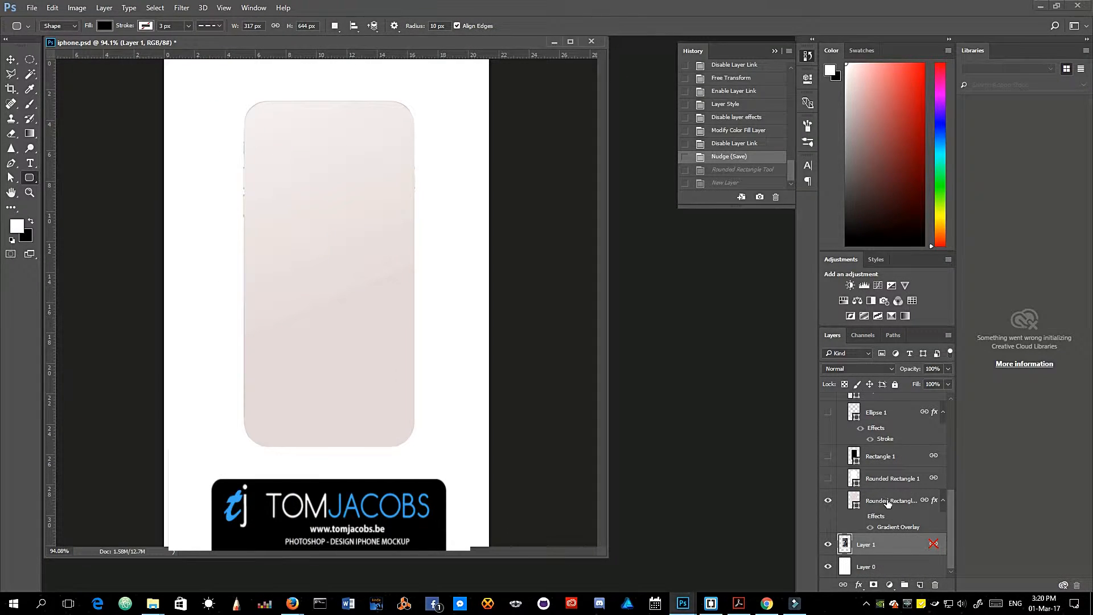
pyautogui.click(933, 585)
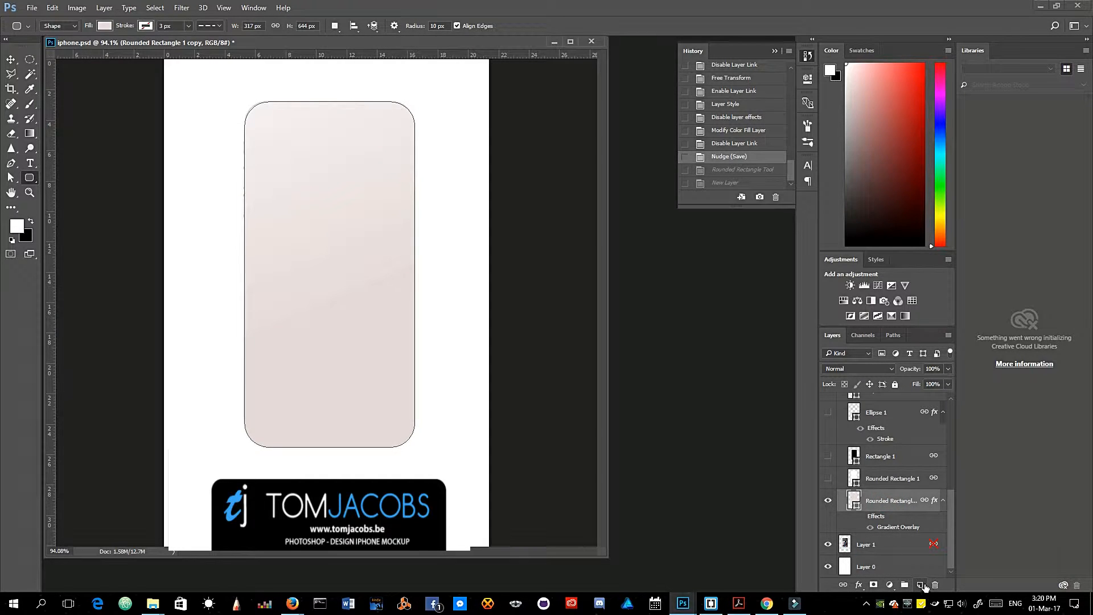
pyautogui.moveTo(242, 104); pyautogui.dragTo(414, 439)
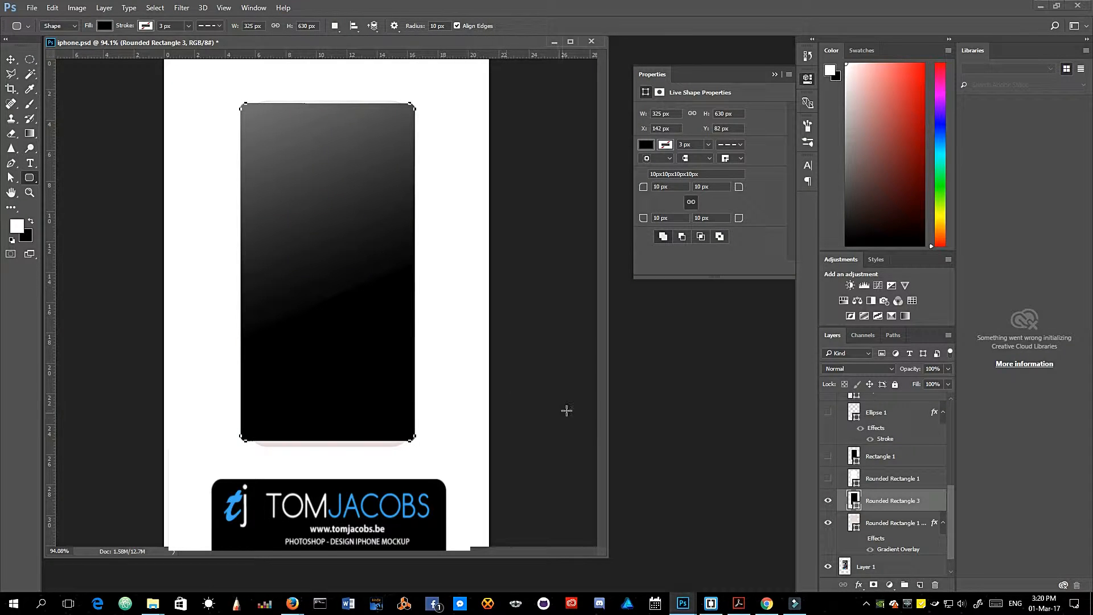
# Set all four corner radii of the new black rounded rectangle to 45 px
pyautogui.scroll(-1, 901, 563)
pyautogui.click(885, 504)
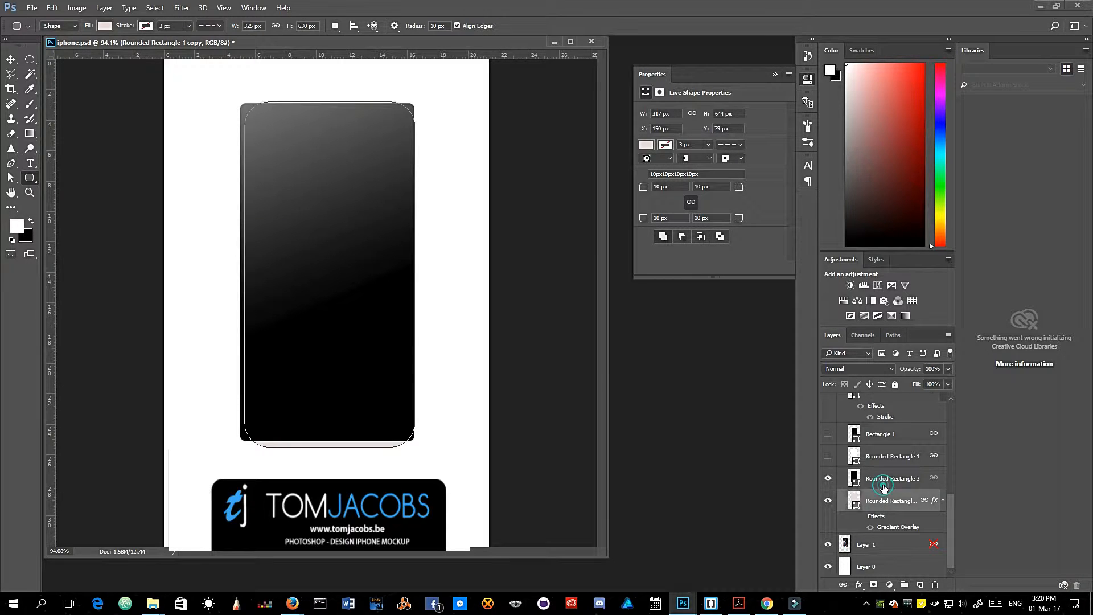
pyautogui.click(871, 474)
pyautogui.click(675, 184)
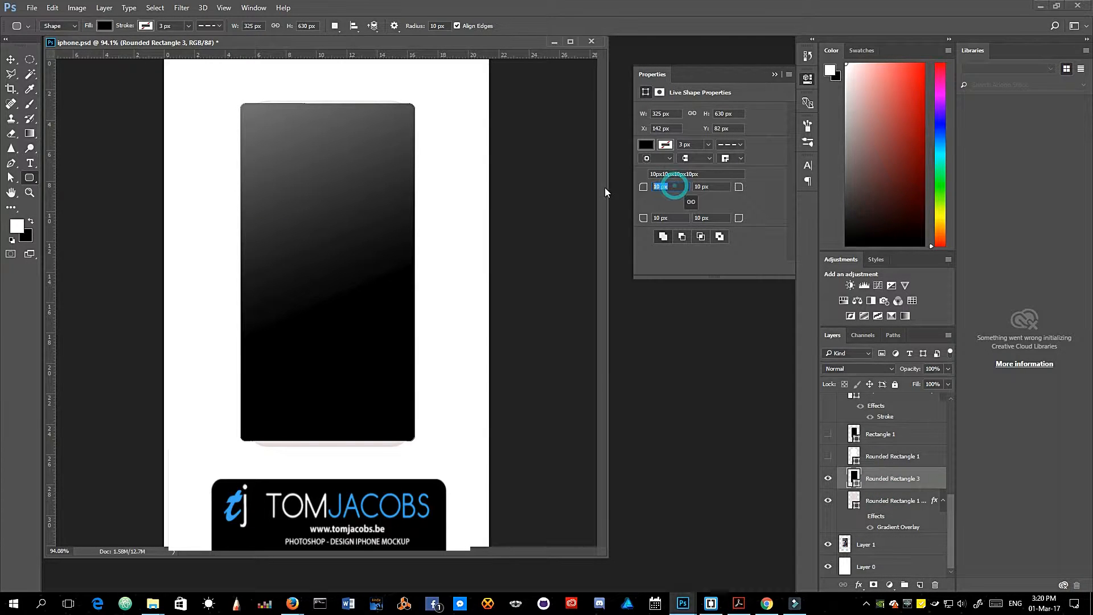
pyautogui.click(809, 79)
pyautogui.write('45')
pyautogui.press('Return')
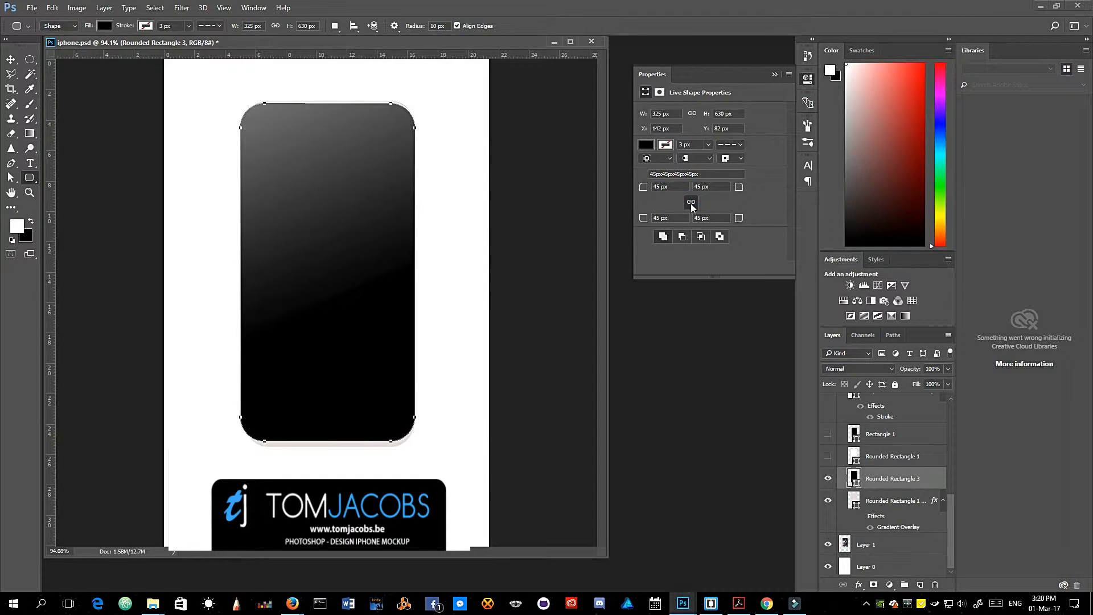
pyautogui.click(691, 203)
# Move the black rounded rectangle onto the phone outline and stretch it with Free Transform to about 646 px high
pyautogui.press('v')
pyautogui.moveTo(385, 237); pyautogui.dragTo(383, 244)
pyautogui.hotkey('ctrl', 't')
pyautogui.moveTo(335, 440); pyautogui.dragTo(342, 448)
pyautogui.press('Return')
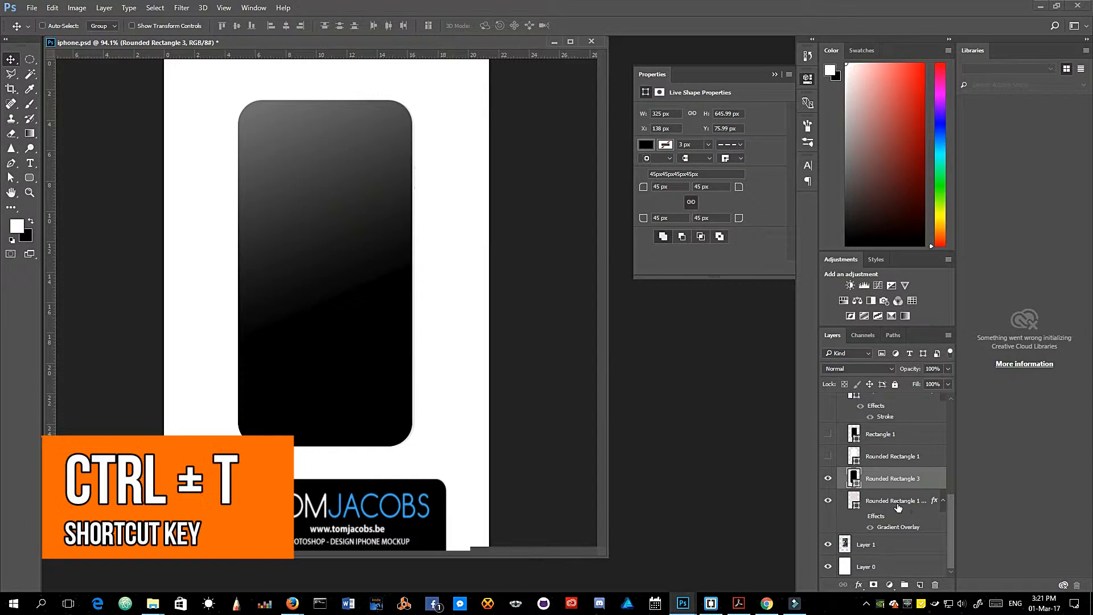
# Change the fill colour of Rounded Rectangle 3 to light grey, about b8b8b8
pyautogui.doubleClick(854, 479)
pyautogui.moveTo(756, 426); pyautogui.dragTo(651, 362)
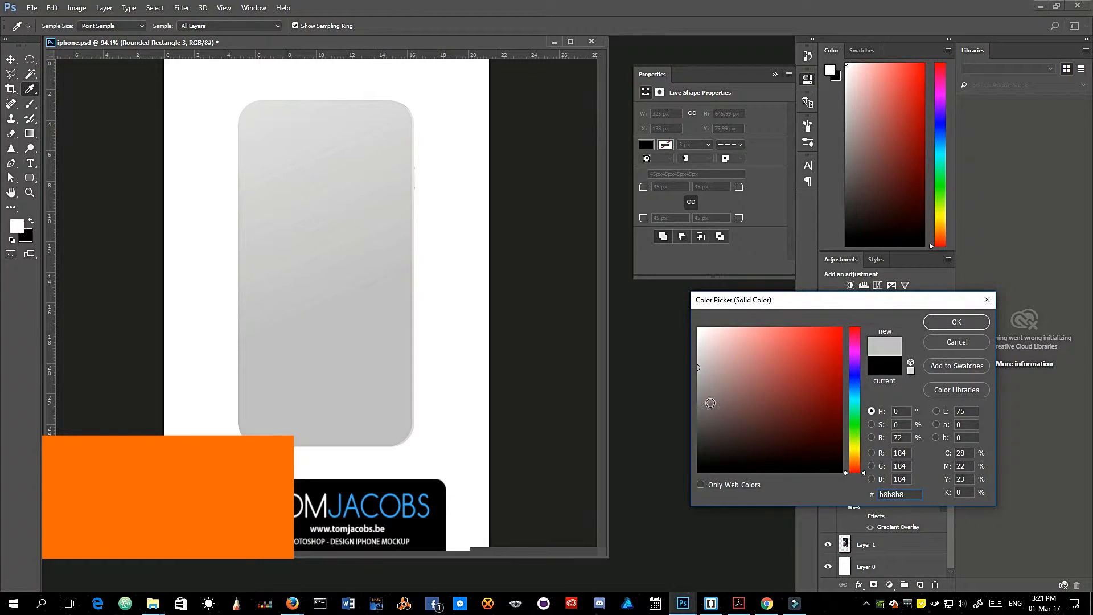
pyautogui.click(956, 322)
# Hide the Layer 3 reflection so the grey phone body shows as a flat fill
pyautogui.scroll(3, 858, 460)
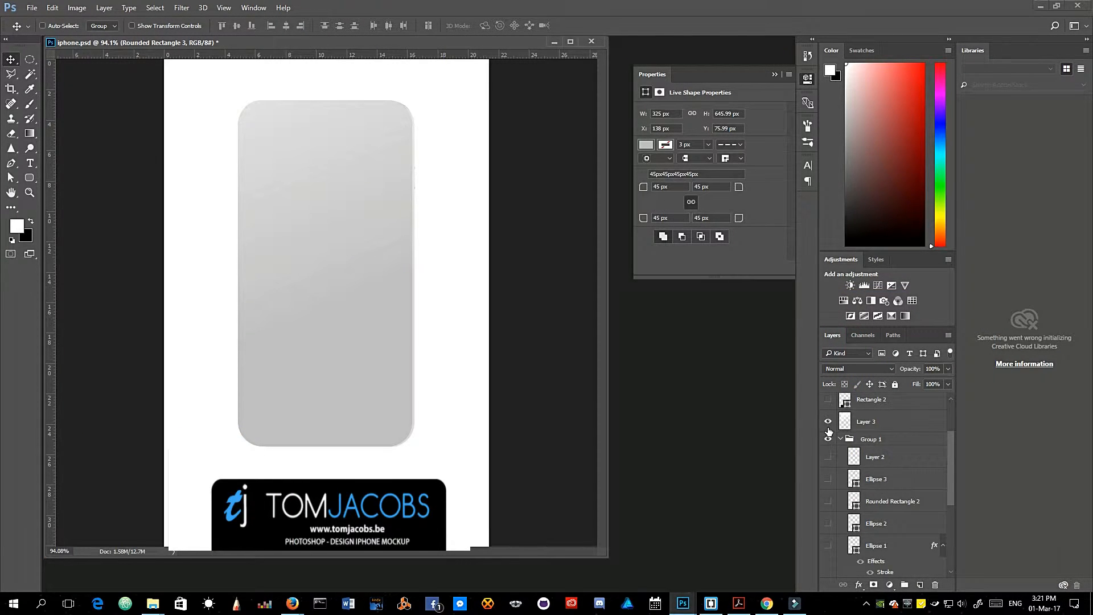
pyautogui.click(828, 421)
pyautogui.scroll(-3, 868, 506)
pyautogui.scroll(-2, 871, 510)
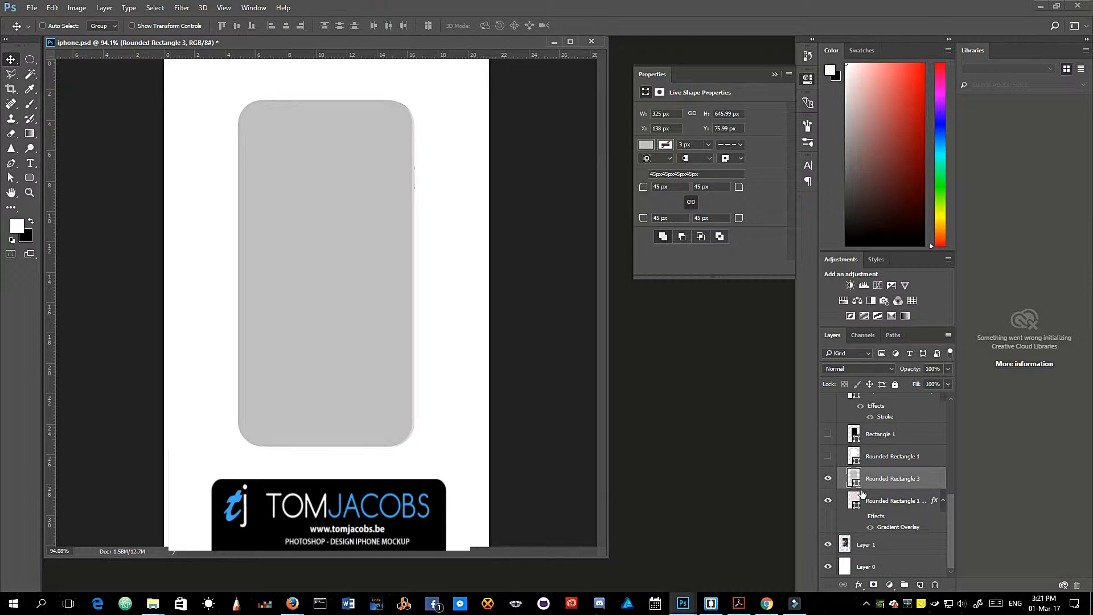
pyautogui.scroll(3, 852, 501)
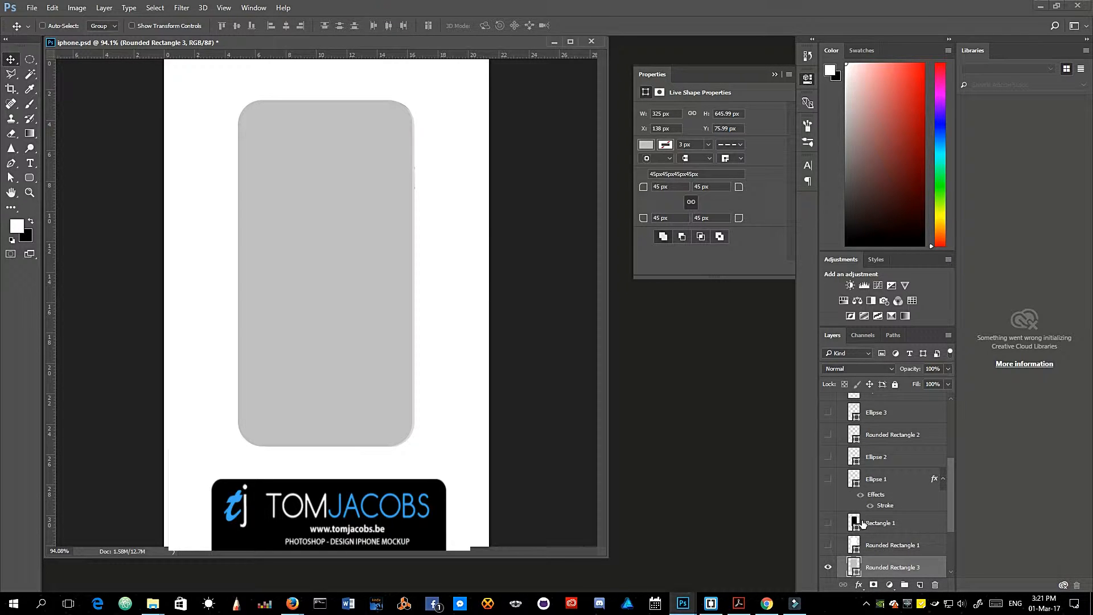
pyautogui.scroll(4, 863, 524)
# Toggle Group 1's visibility to compare the drawn shapes with the reference photo underneath
pyautogui.click(829, 485)
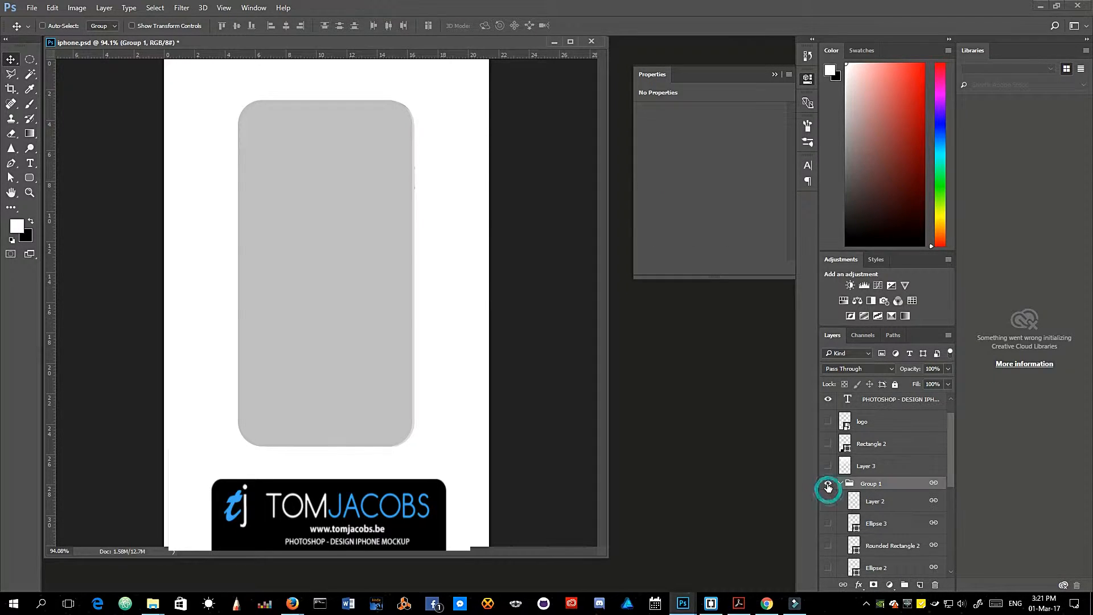
pyautogui.click(829, 485)
pyautogui.click(828, 485)
pyautogui.click(829, 485)
pyautogui.scroll(-4, 889, 530)
pyautogui.scroll(-3, 892, 580)
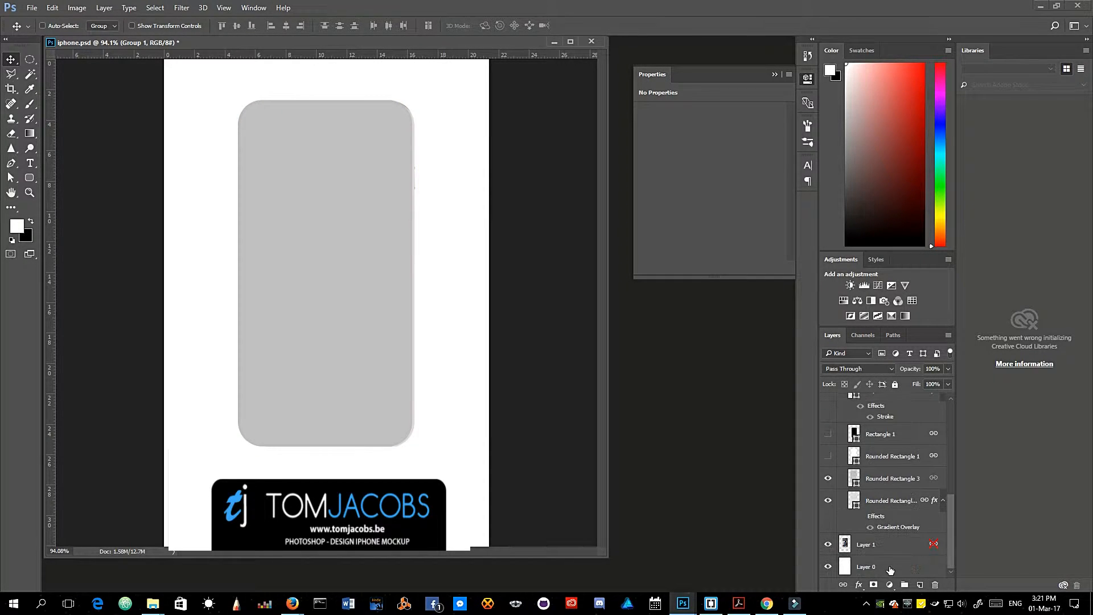
# Hide Rounded Rectangle 3 and the rounded rectangle copy to examine the frame edge of the reference phone
pyautogui.click(829, 498)
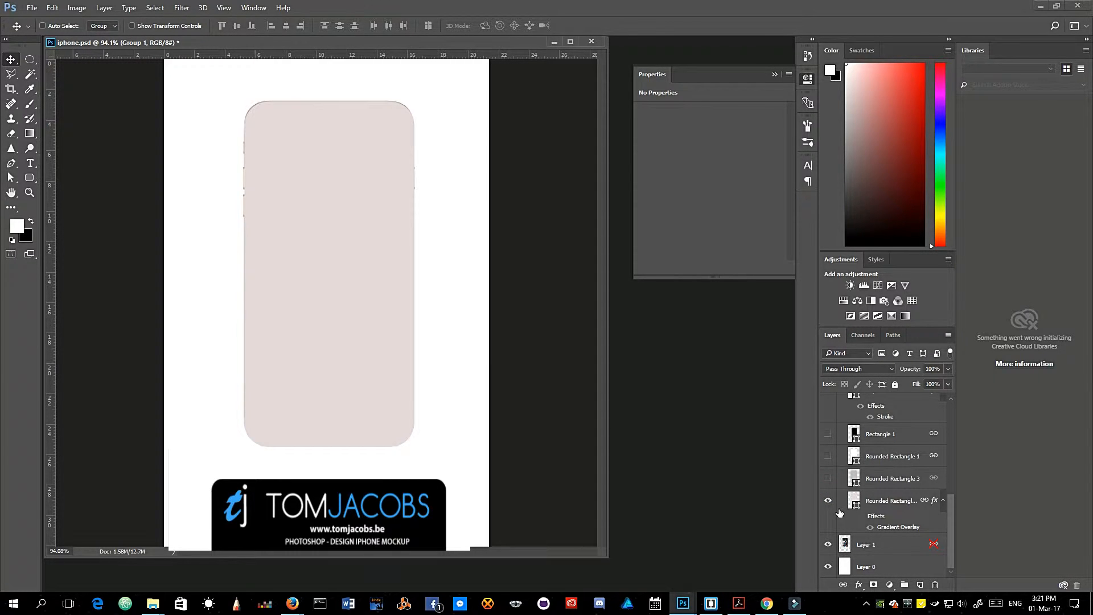
pyautogui.click(828, 501)
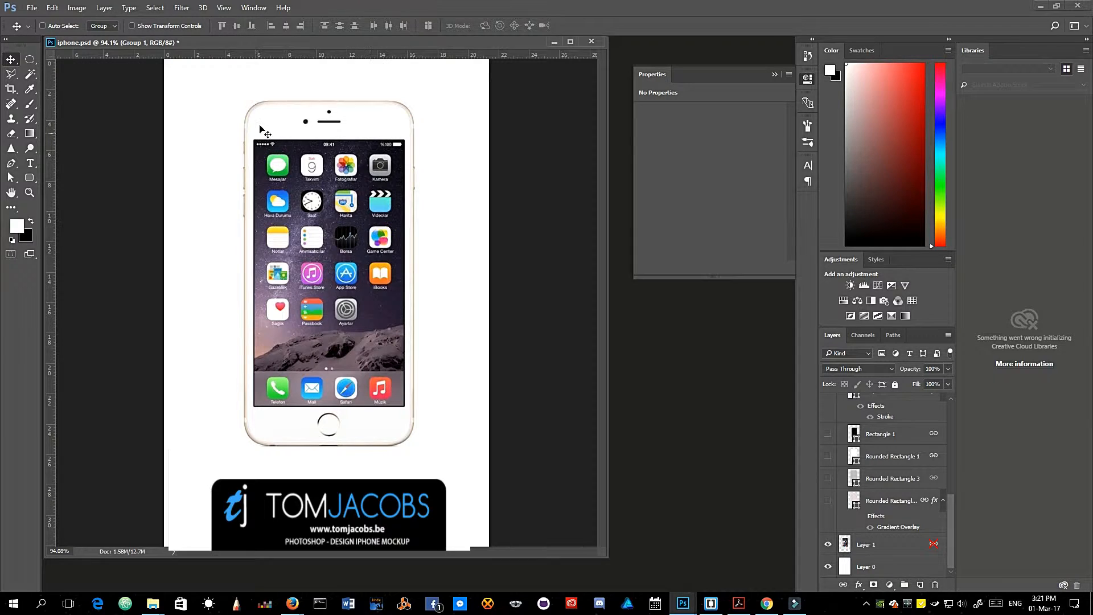
pyautogui.click(264, 103)
# Show Rounded Rectangle 3 and the white Rounded Rectangle 1, and select the white one
pyautogui.click(829, 478)
pyautogui.click(828, 456)
pyautogui.click(857, 460)
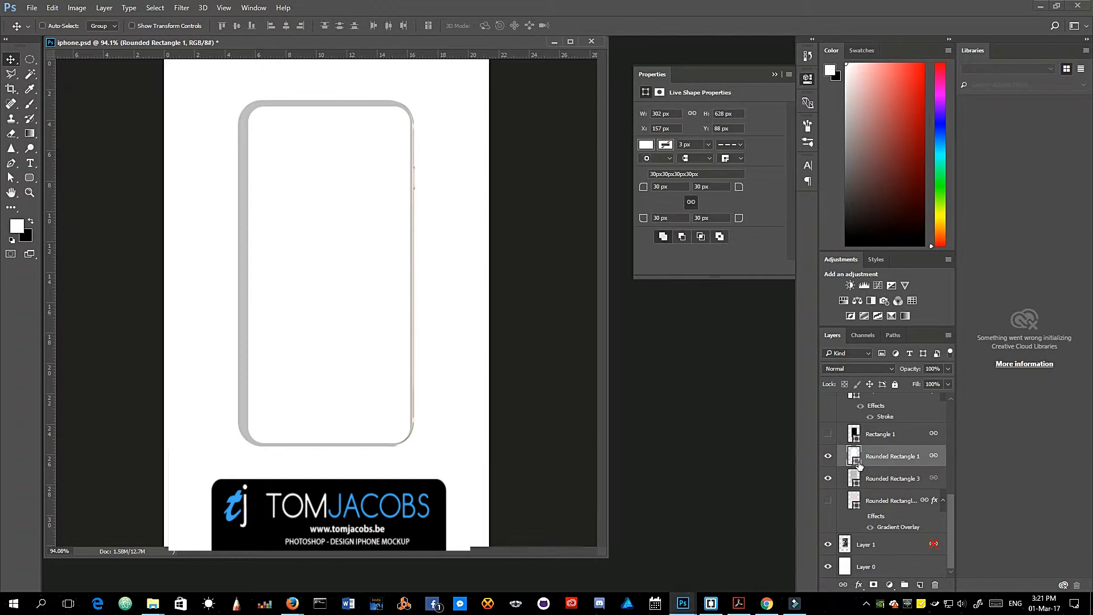
# Briefly show the black Rectangle 1 screen to preview it over the white front panel, and hide it again
pyautogui.scroll(1, 859, 465)
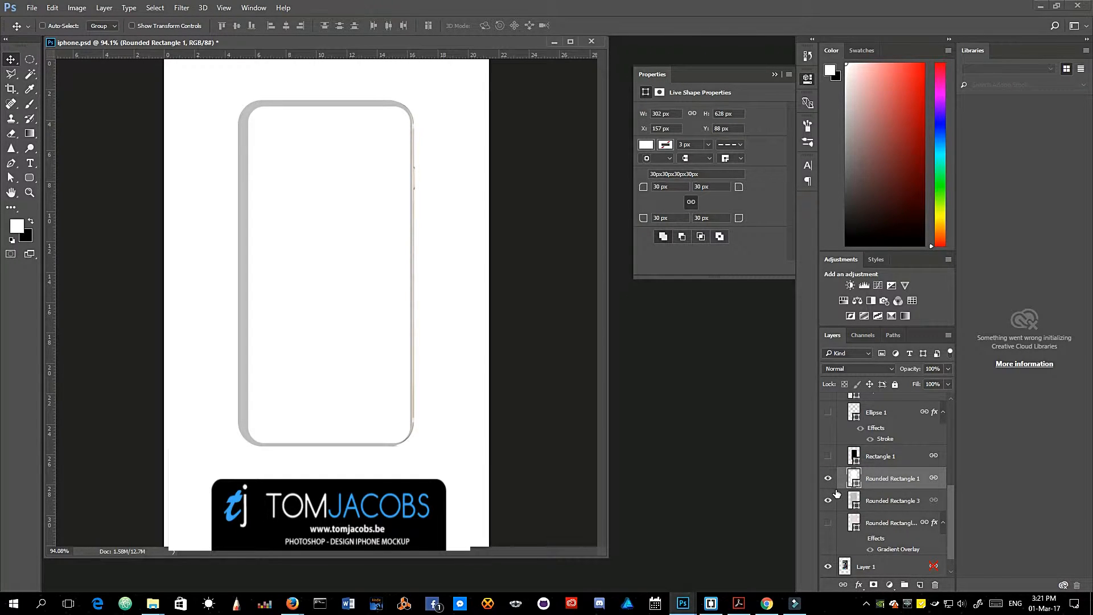
pyautogui.click(828, 456)
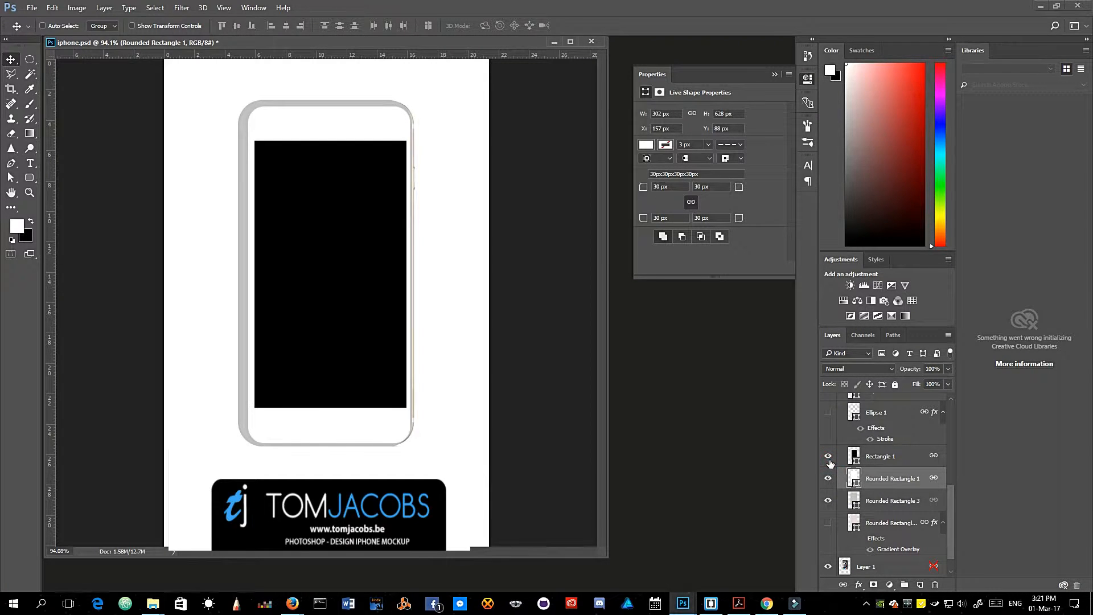
pyautogui.click(829, 456)
pyautogui.scroll(-1, 842, 521)
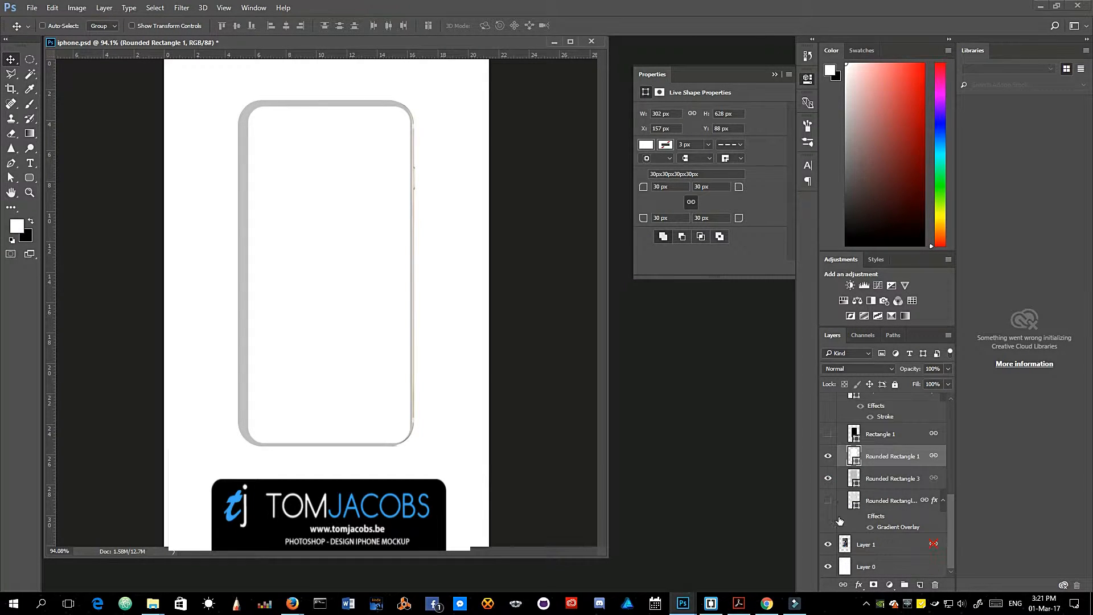
# Show the rounded rectangle copy with the gradient overlay and toggle Rounded Rectangle 3 to compare both frames
pyautogui.click(828, 501)
pyautogui.click(828, 478)
pyautogui.click(829, 478)
pyautogui.click(829, 479)
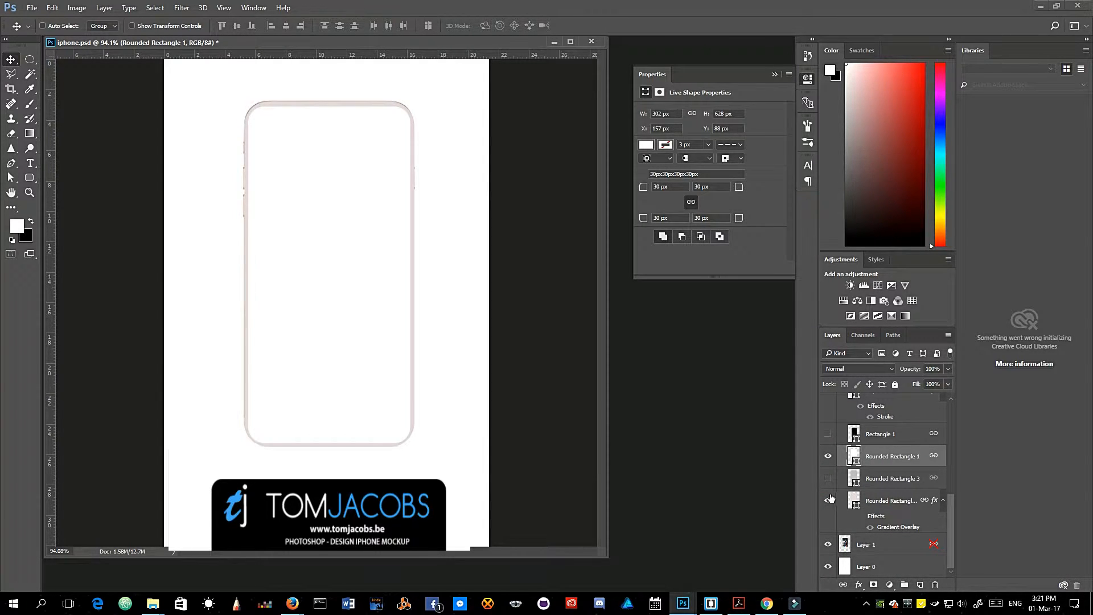
# Show Rounded Rectangle 3, narrow it from its left edge to about 313 px wide, and nudge it 2 px to the right
pyautogui.click(828, 479)
pyautogui.click(851, 479)
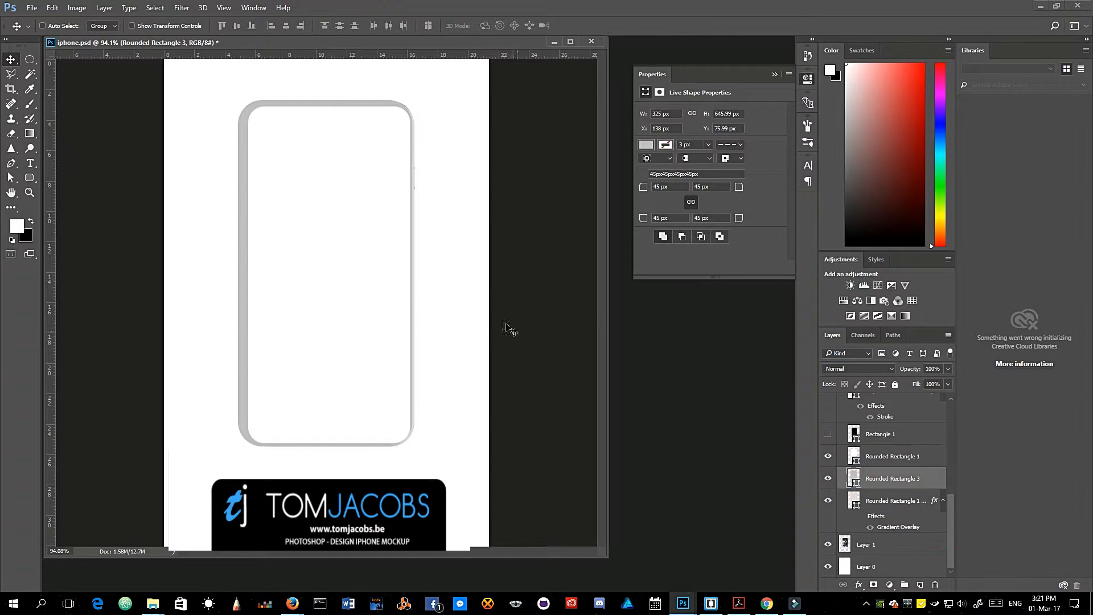
pyautogui.hotkey('ctrl', 't')
pyautogui.moveTo(238, 274); pyautogui.dragTo(246, 276)
pyautogui.press('Return')
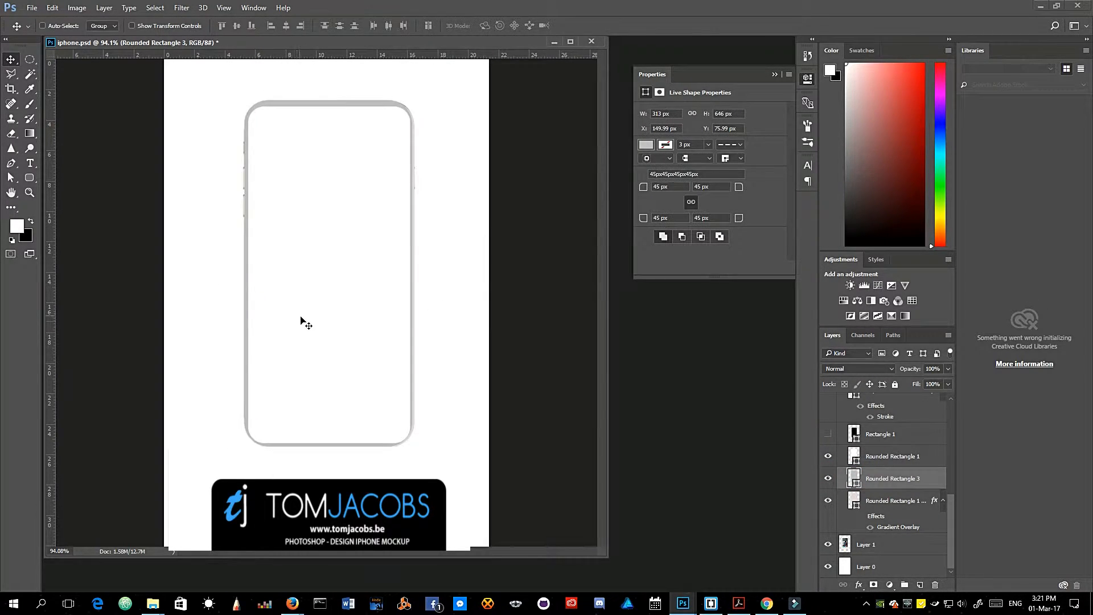
pyautogui.press('Right')
pyautogui.press('Right')
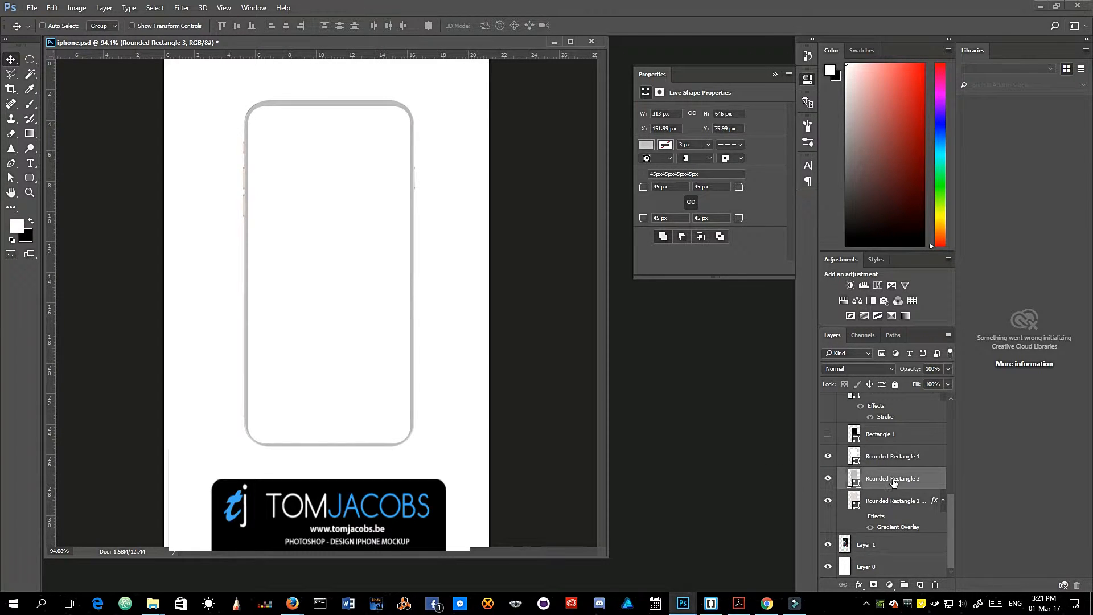
# Toggle the white Rounded Rectangle 1 to compare it with the grey frame, and check its corner radius
pyautogui.click(890, 459)
pyautogui.click(828, 456)
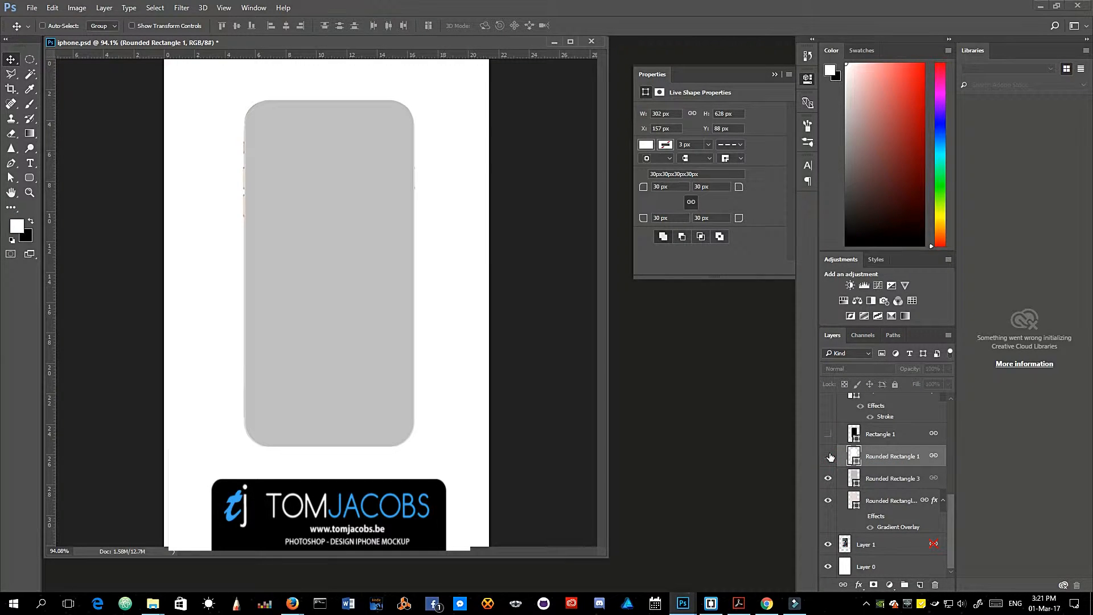
pyautogui.click(829, 456)
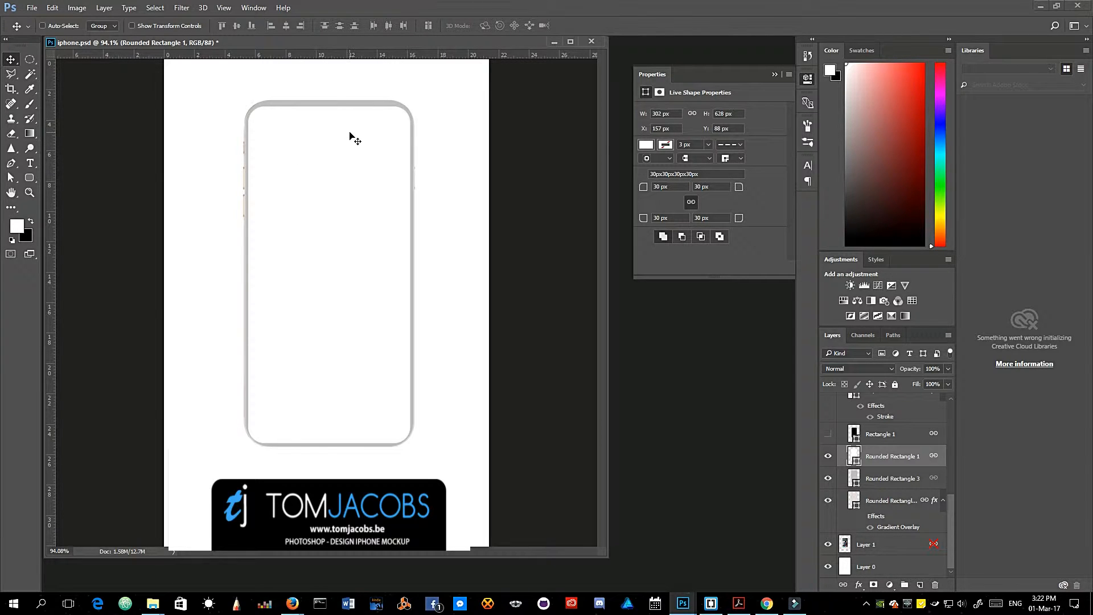
pyautogui.click(671, 188)
pyautogui.click(384, 208)
# Lower the opacity of Rounded Rectangle 1 and Rounded Rectangle 3 to 40%
pyautogui.doubleClick(940, 370)
pyautogui.write('40')
pyautogui.press('Return')
pyautogui.click(910, 480)
pyautogui.doubleClick(939, 369)
pyautogui.write('40')
pyautogui.press('Return')
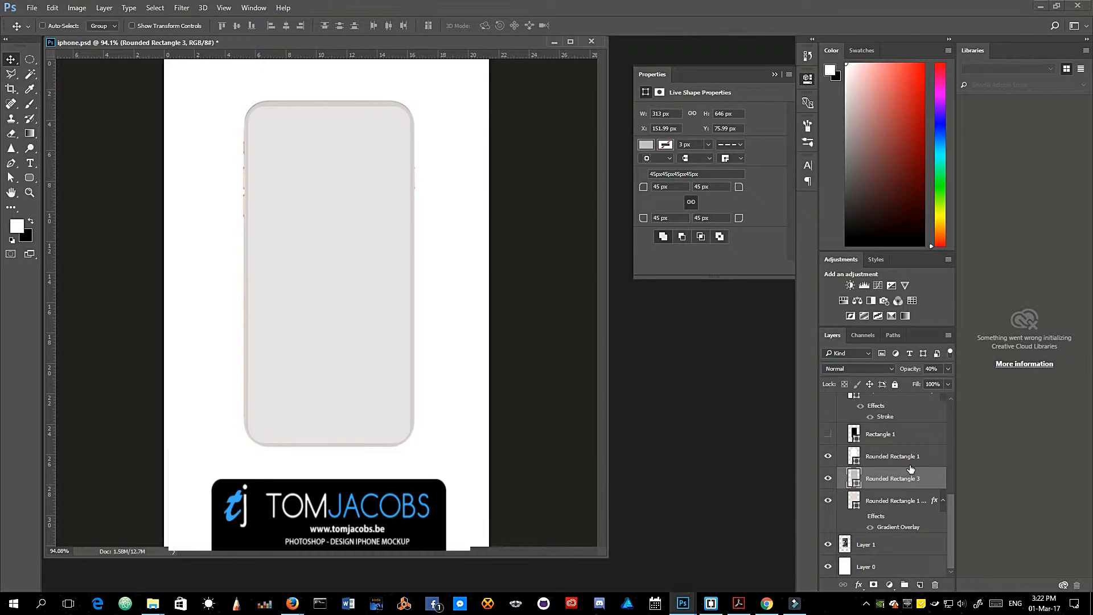
# Select the hidden Rectangle 1 layer and open the fill colours of the Rectangle tool
pyautogui.scroll(1, 913, 480)
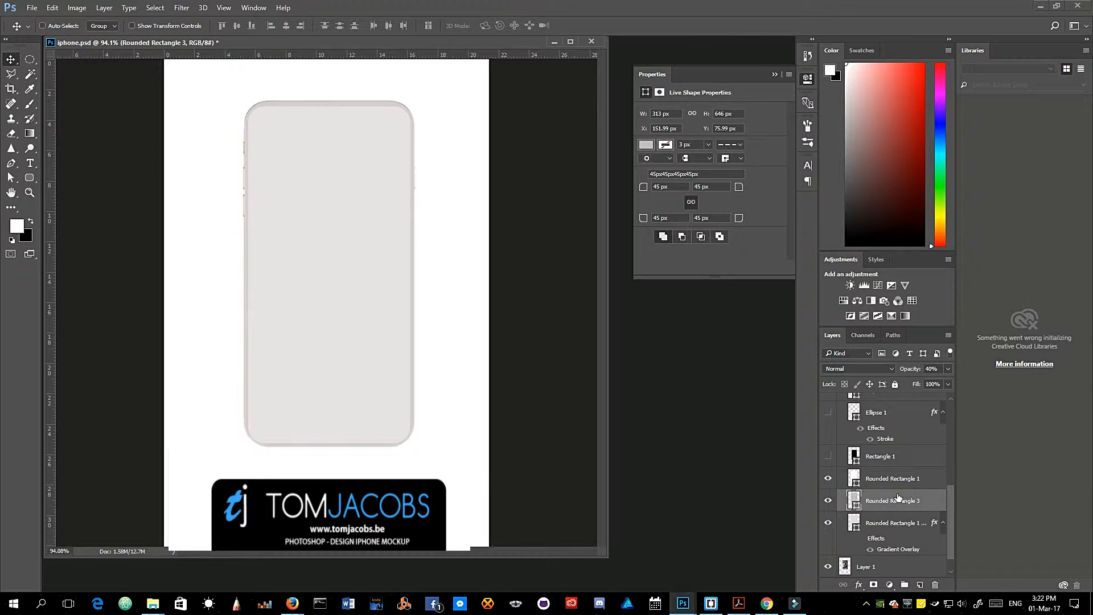
pyautogui.scroll(1, 898, 498)
pyautogui.click(897, 481)
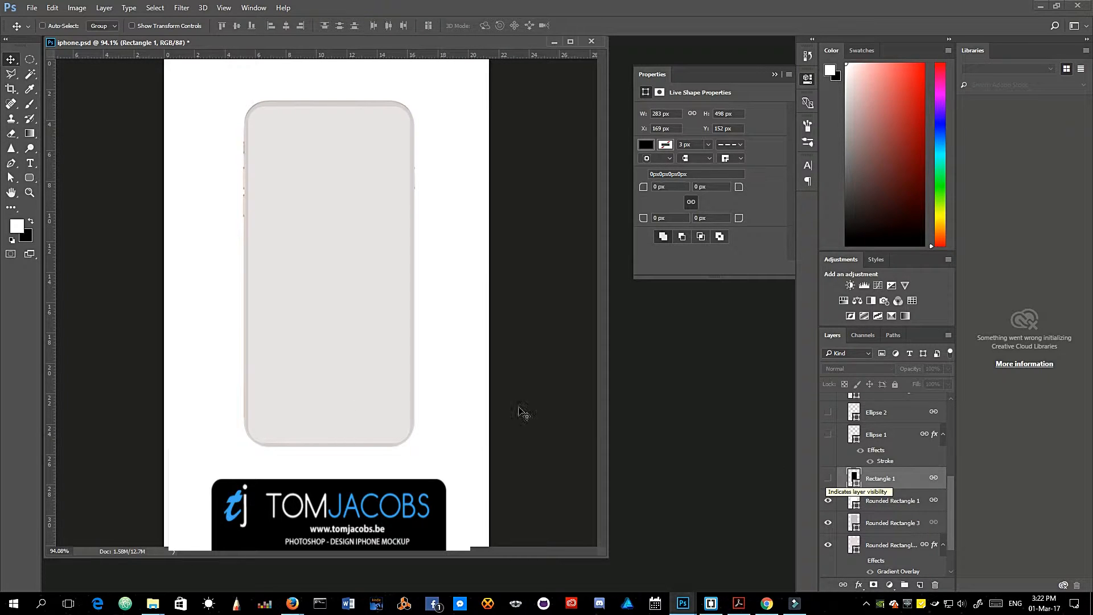
pyautogui.moveTo(29, 178); pyautogui.dragTo(68, 180)
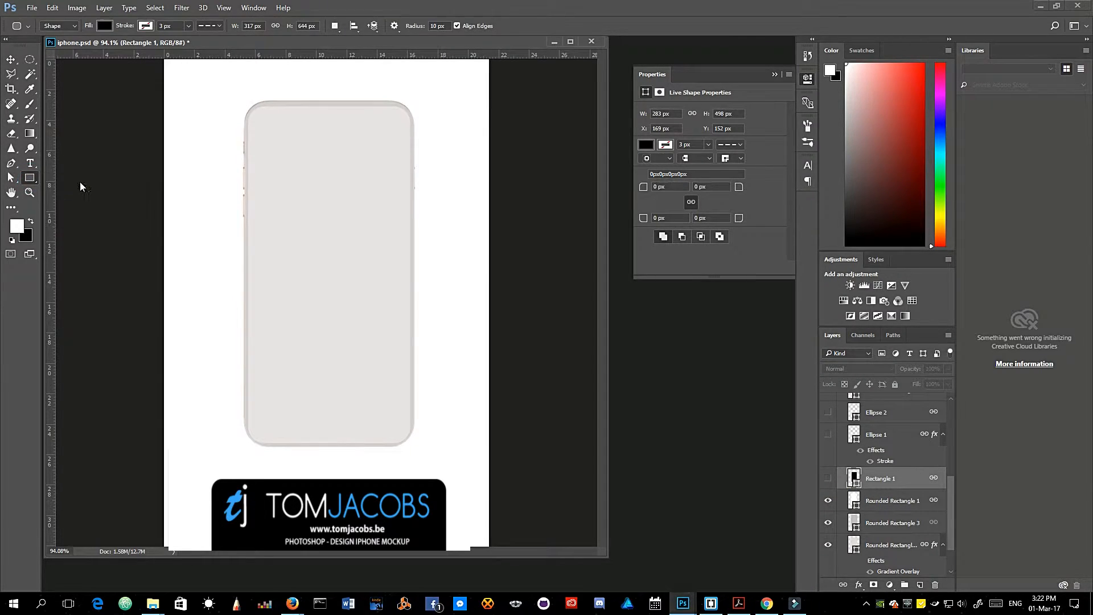
pyautogui.click(108, 24)
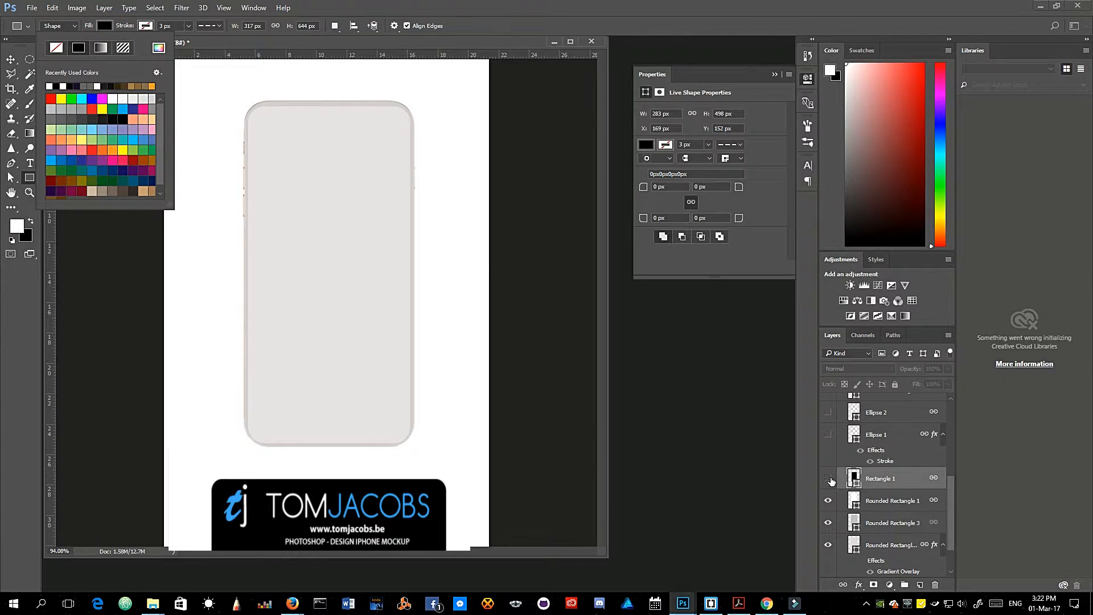
# Show the black Rectangle 1 screen, and draw a trial rectangle over the same area and delete it
pyautogui.click(871, 502)
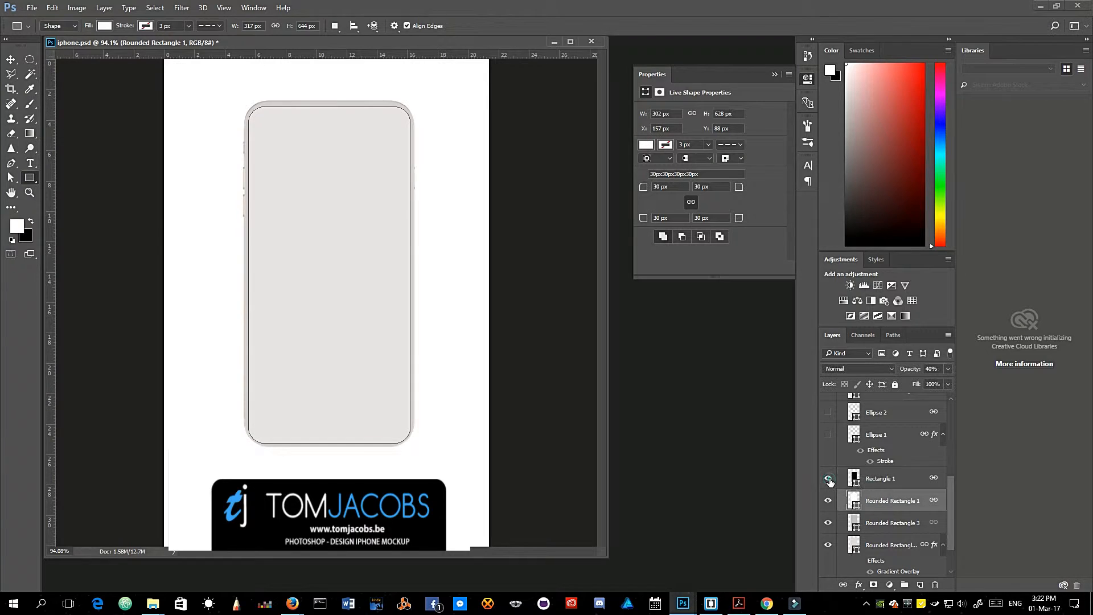
pyautogui.click(829, 478)
pyautogui.click(855, 480)
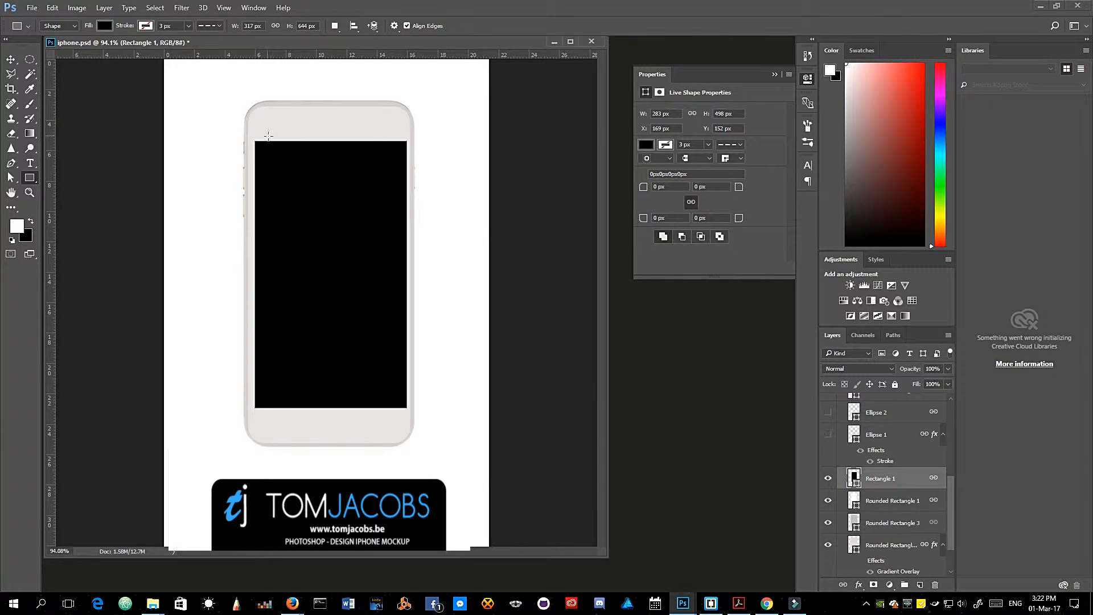
pyautogui.moveTo(255, 140); pyautogui.dragTo(405, 406)
pyautogui.press('Delete')
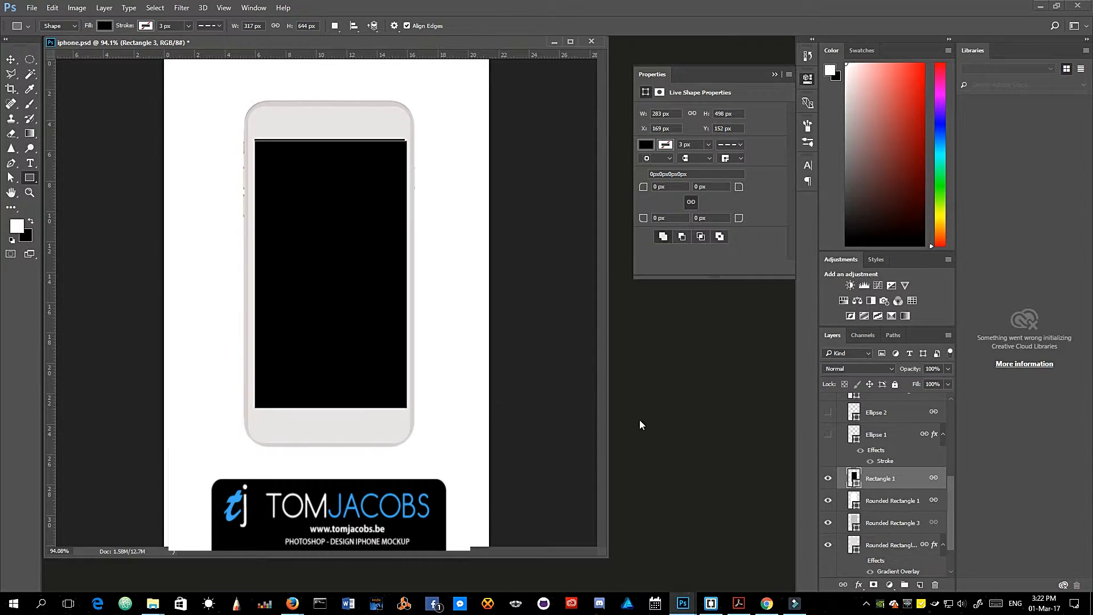
# Set the opacity of Rounded Rectangle 1, Rounded Rectangle 3 and the rounded rectangle copy to 100%
pyautogui.click(912, 504)
pyautogui.keyDown('shift'); pyautogui.click(908, 543); pyautogui.keyUp('shift')
pyautogui.click(948, 369)
pyautogui.moveTo(947, 389); pyautogui.dragTo(966, 377)
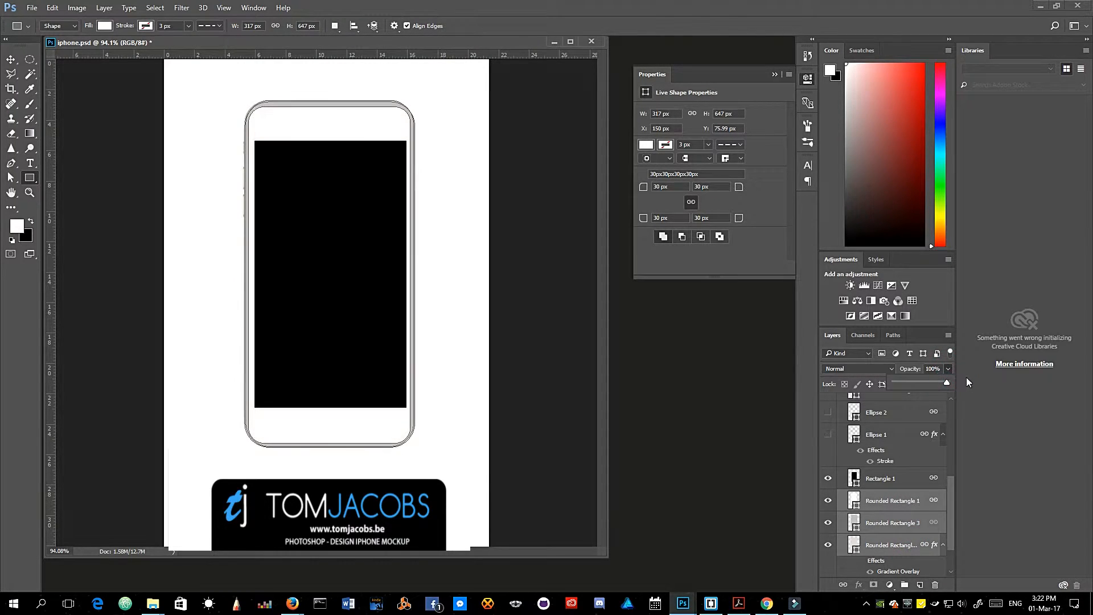
pyautogui.click(901, 453)
pyautogui.click(894, 492)
# Show the Ellipse 1 home button below the black screen
pyautogui.scroll(1, 886, 473)
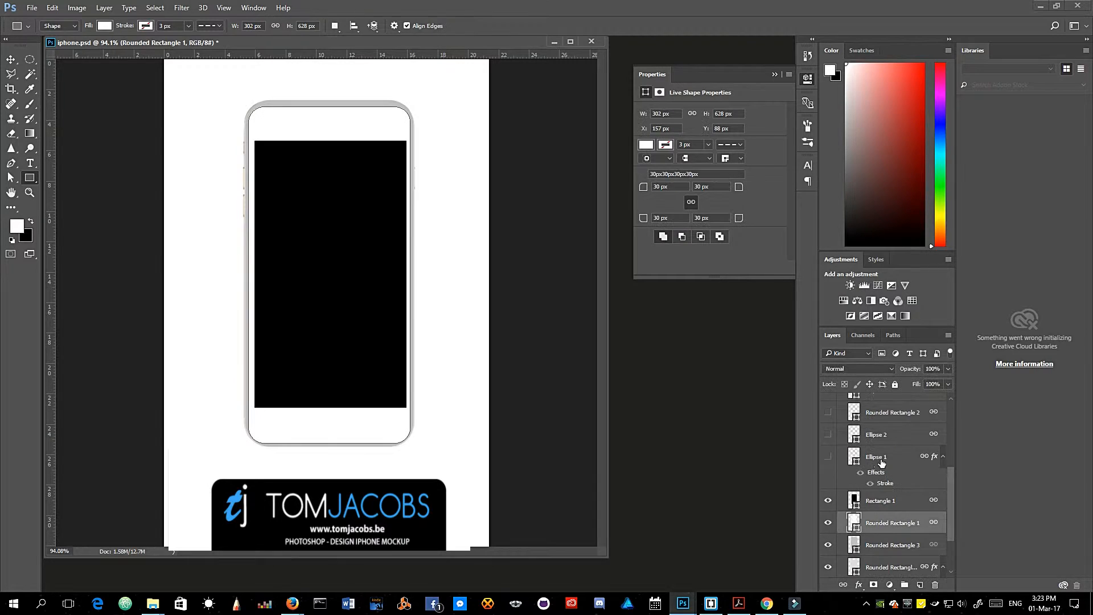
pyautogui.click(876, 462)
pyautogui.click(827, 457)
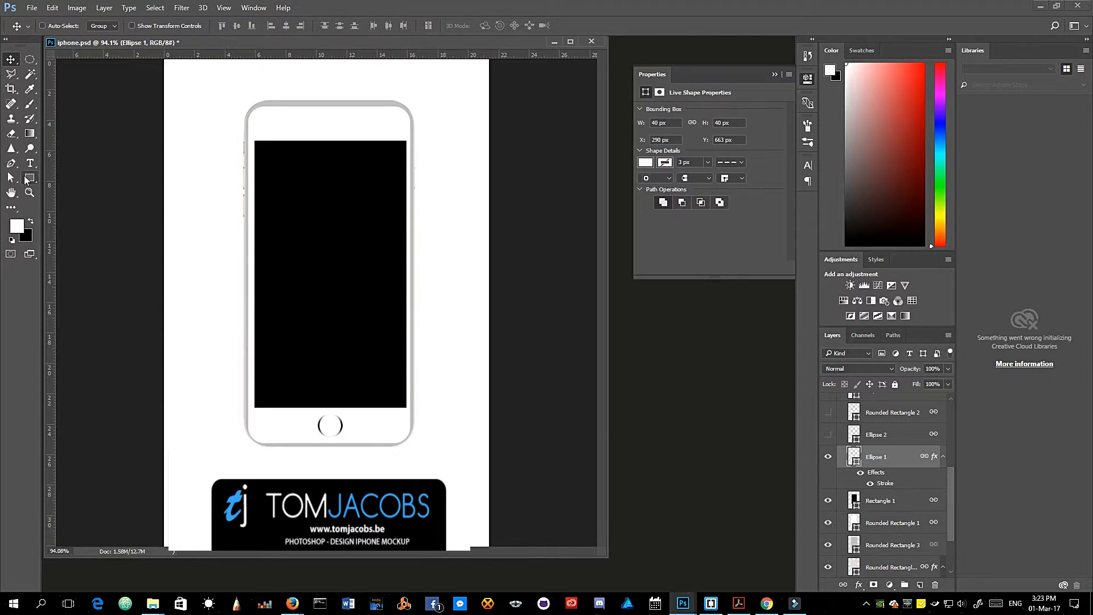
# Draw a trial circle over the home button with the Ellipse tool and undo it
pyautogui.rightClick(30, 178)
pyautogui.click(74, 199)
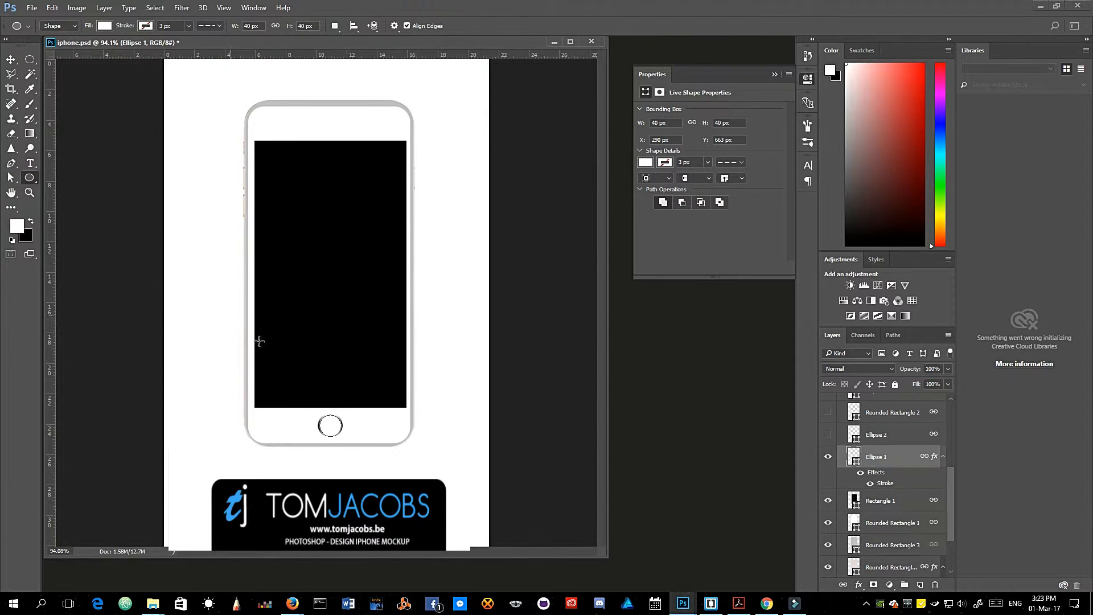
pyautogui.moveTo(315, 418); pyautogui.dragTo(337, 438)
pyautogui.hotkey('ctrl', 'z')
# Examine the home button's Stroke effect: its size, gradient fill type, reflected style and angle
pyautogui.doubleClick(906, 486)
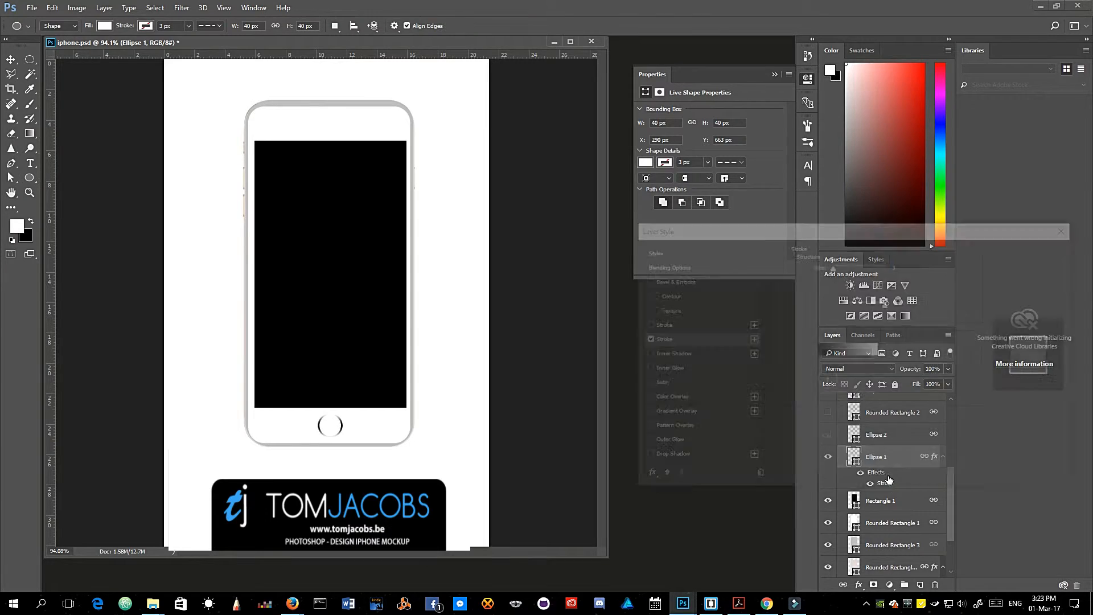
pyautogui.moveTo(748, 231); pyautogui.dragTo(268, 276)
pyautogui.click(352, 377)
pyautogui.click(355, 379)
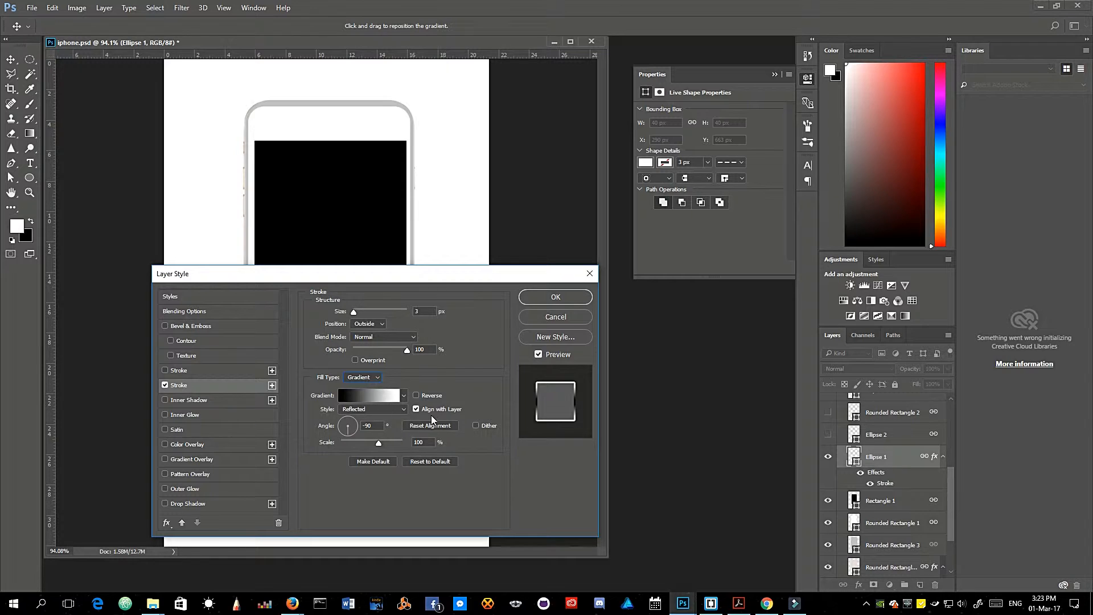
pyautogui.moveTo(432, 278); pyautogui.dragTo(554, 290)
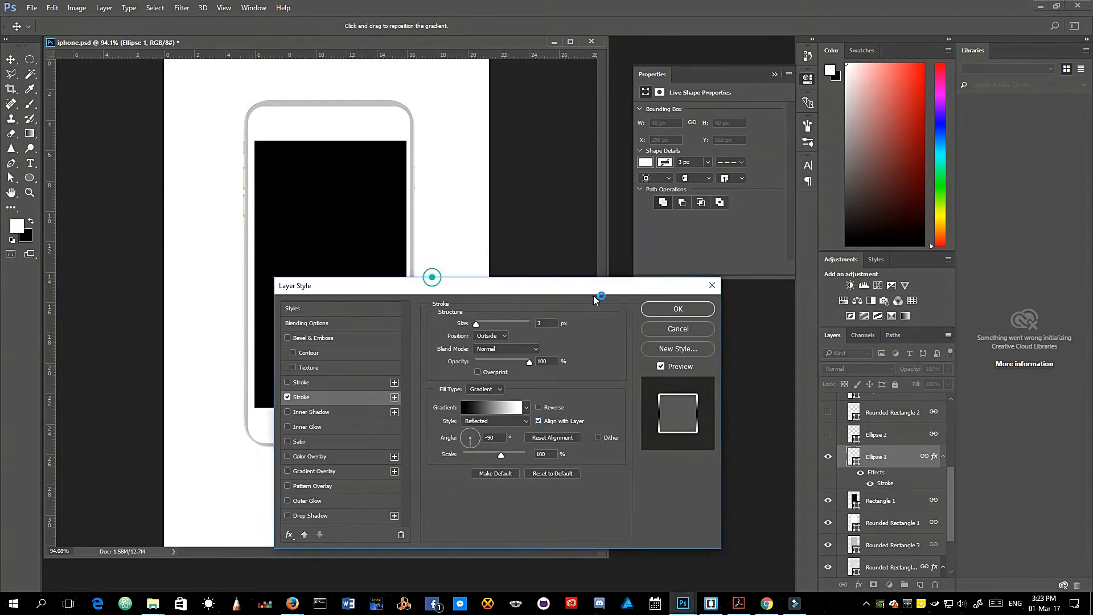
pyautogui.click(598, 434)
pyautogui.click(597, 450)
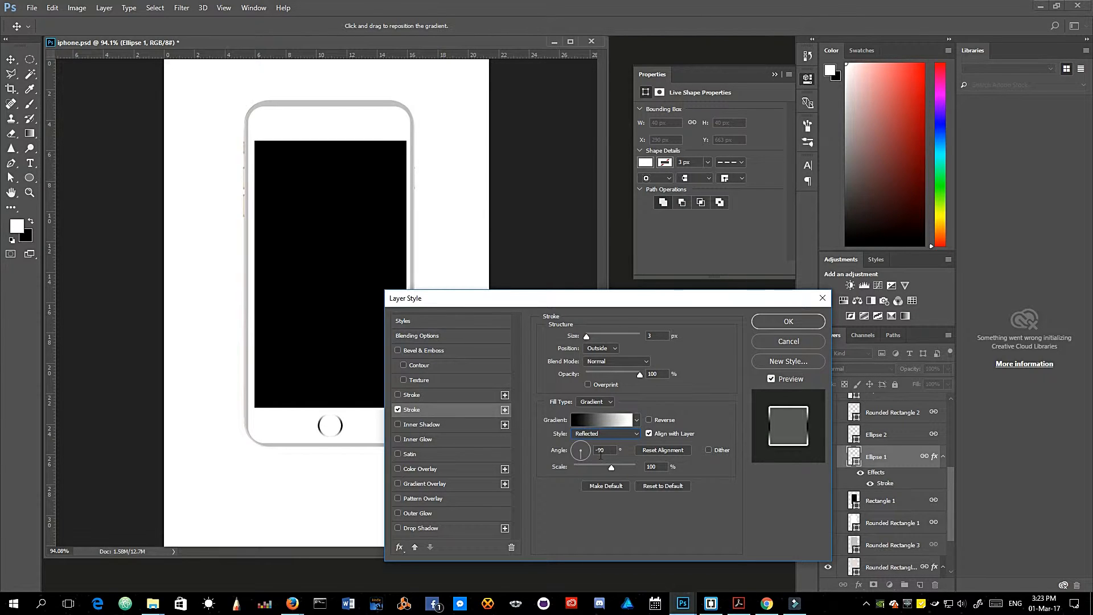
pyautogui.click(788, 321)
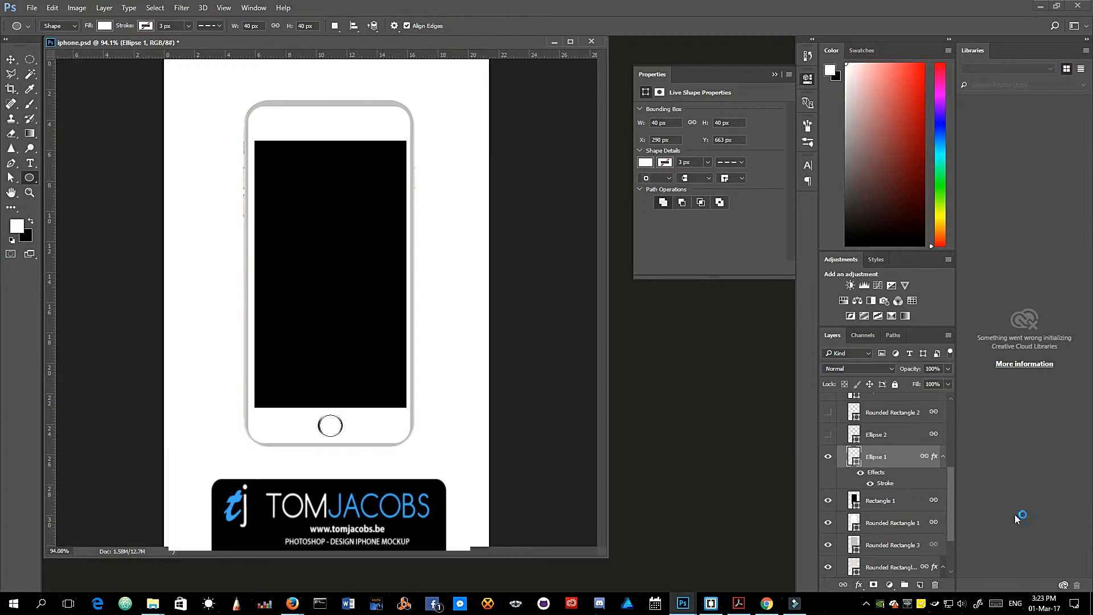
# Show Ellipse 2, Rounded Rectangle 2 and Ellipse 3 as the camera, speaker and sensor above the screen
pyautogui.scroll(3, 882, 485)
pyautogui.click(875, 505)
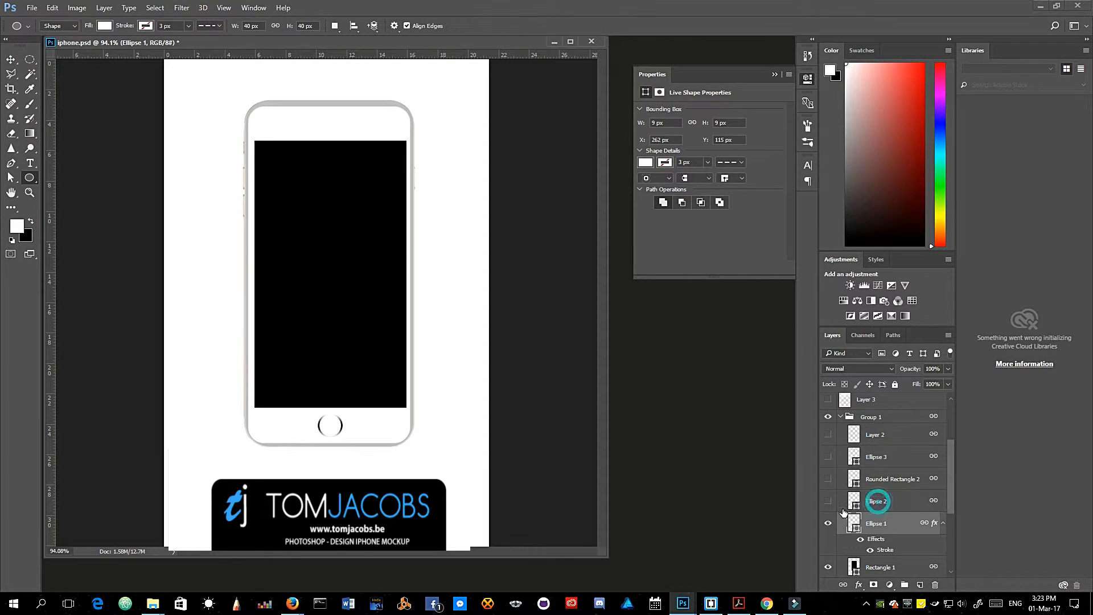
pyautogui.click(829, 503)
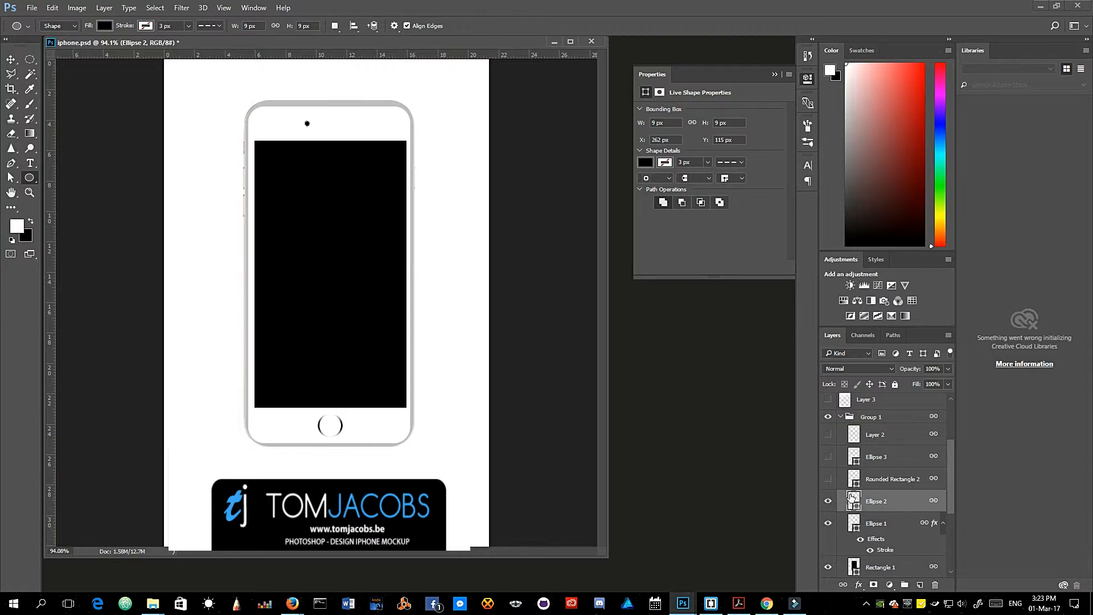
pyautogui.click(828, 479)
pyautogui.click(830, 461)
# Check the corner radii of the Rounded Rectangle 2 speaker and the shape properties of the Ellipse 3 sensor
pyautogui.click(875, 485)
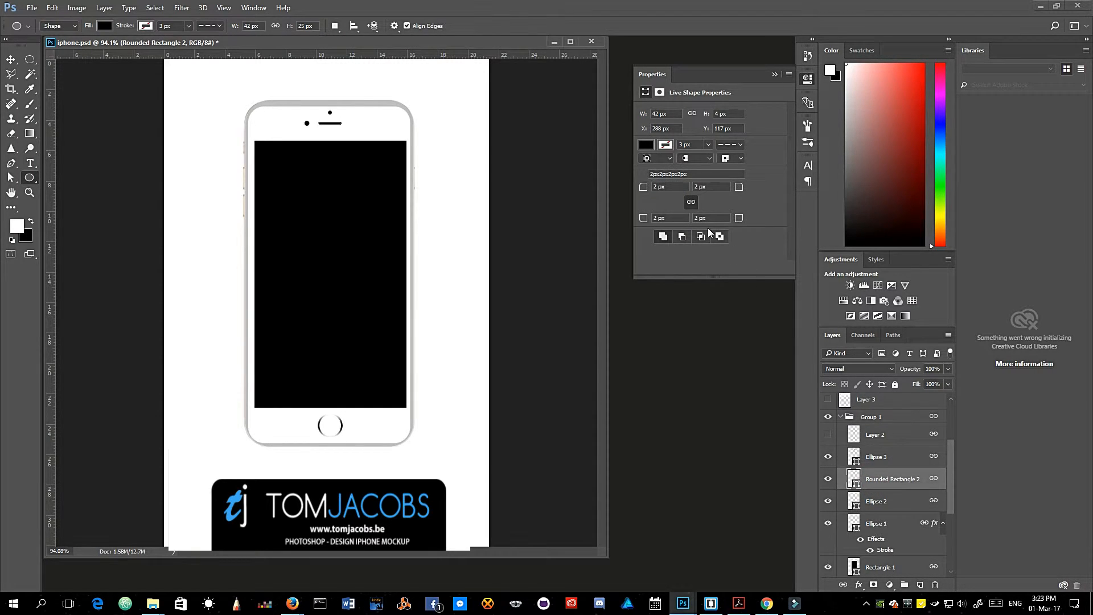
pyautogui.click(677, 184)
pyautogui.press('Tab')
pyautogui.press('Tab')
pyautogui.click(900, 462)
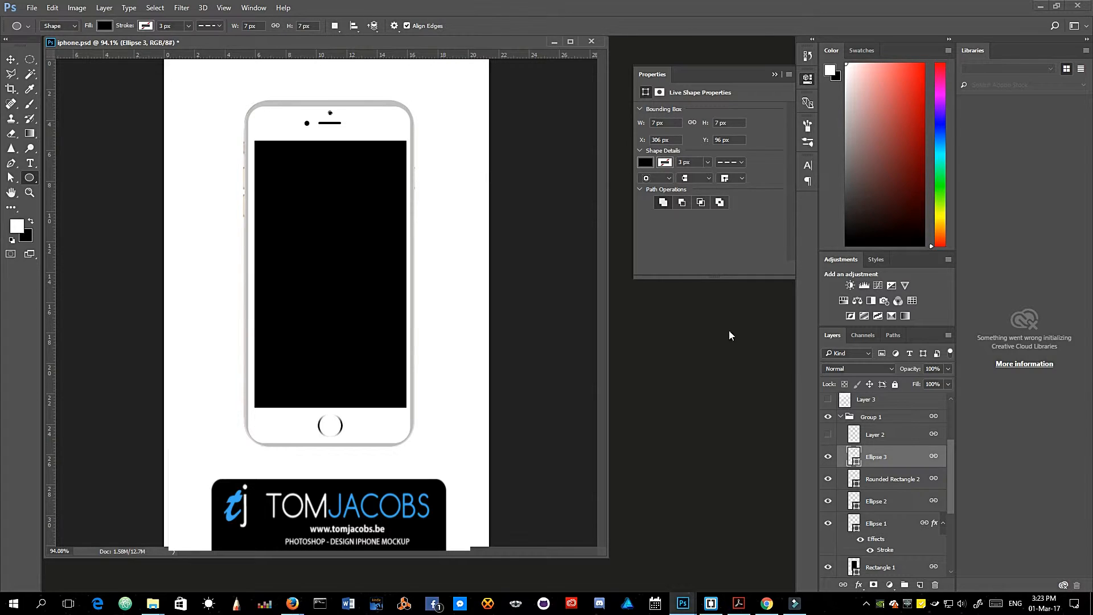
# Collapse Group 1 and toggle it repeatedly to compare the drawn mockup with the reference photo
pyautogui.scroll(1, 870, 427)
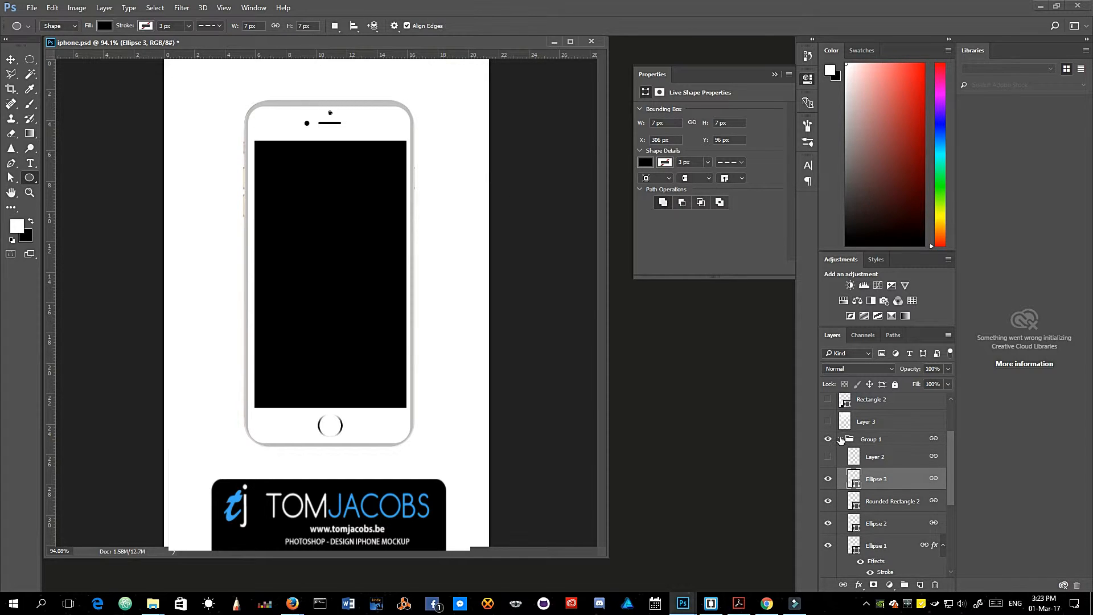
pyautogui.click(841, 440)
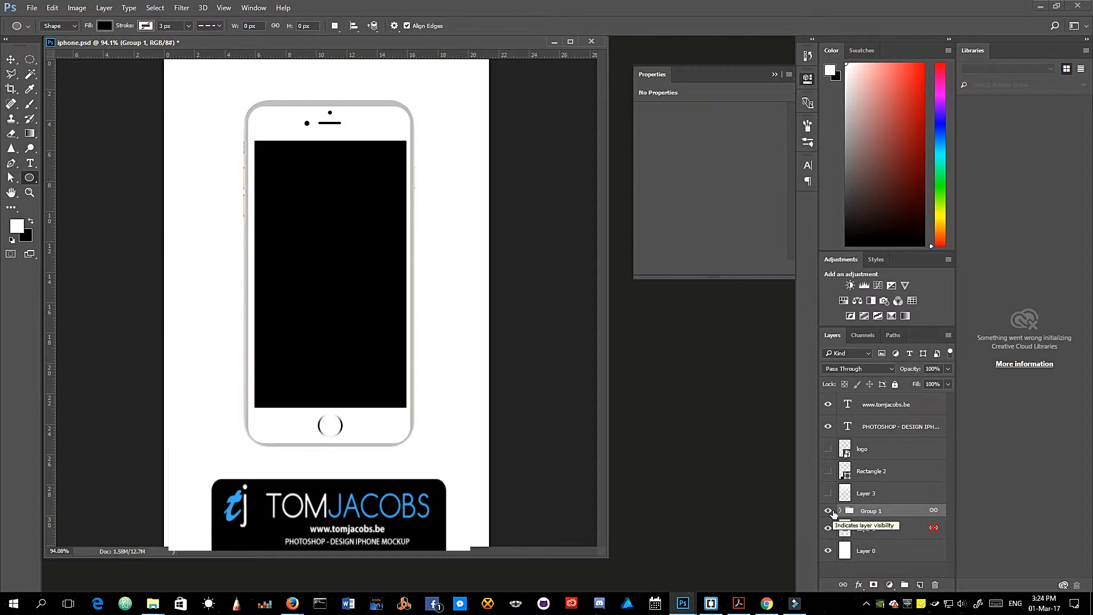
pyautogui.click(832, 512)
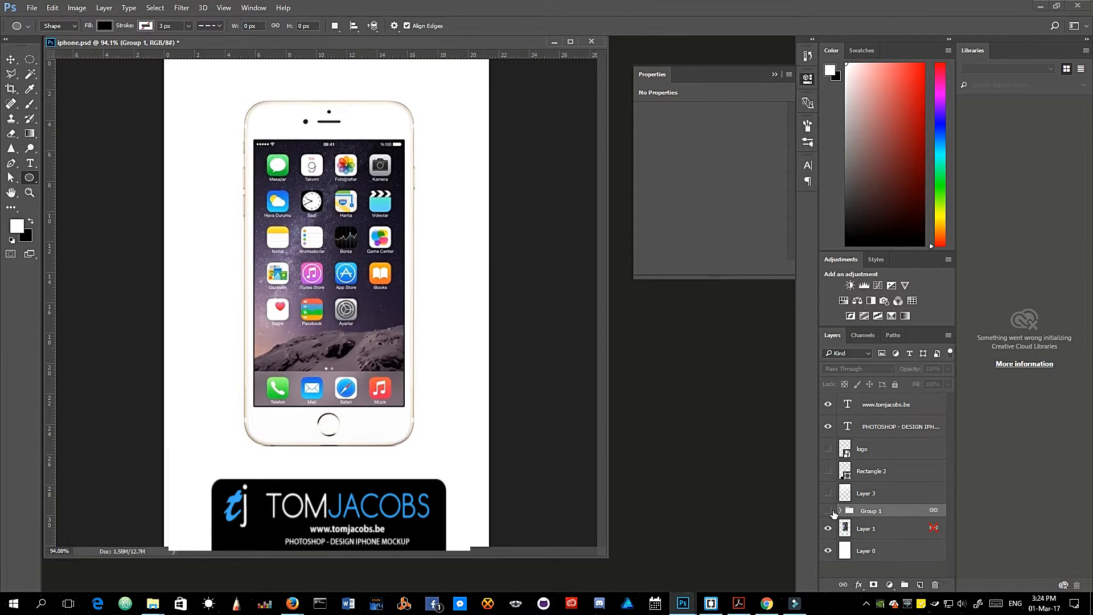
pyautogui.click(832, 512)
pyautogui.click(832, 512)
pyautogui.click(832, 512)
pyautogui.click(832, 512)
pyautogui.click(831, 512)
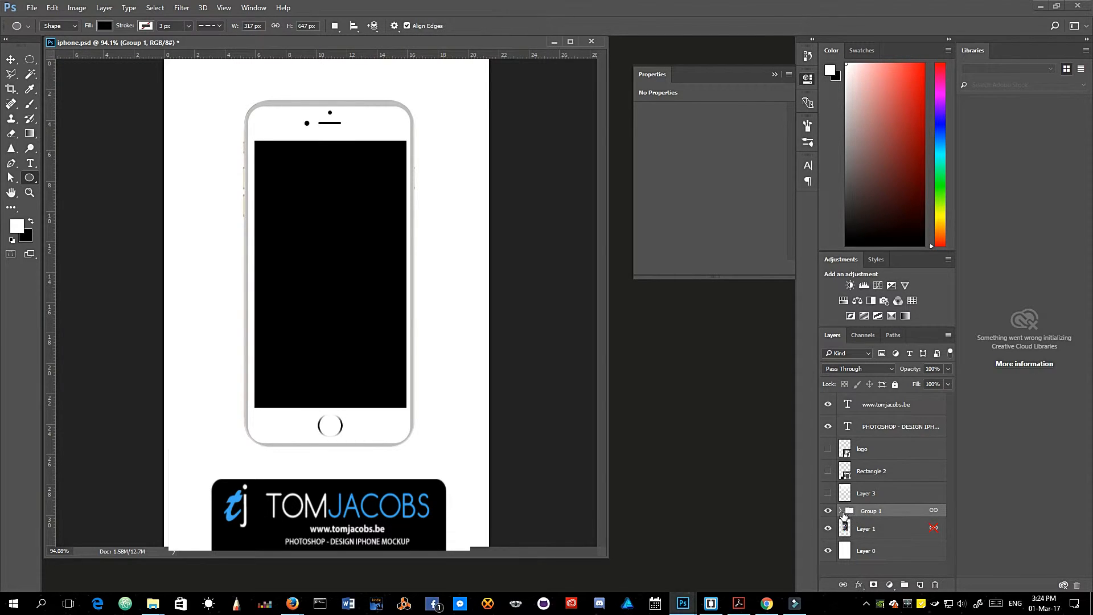
# Expand Group 1, find Rounded Rectangle 3, and toggle its visibility to identify the frame
pyautogui.click(841, 511)
pyautogui.scroll(-5, 872, 529)
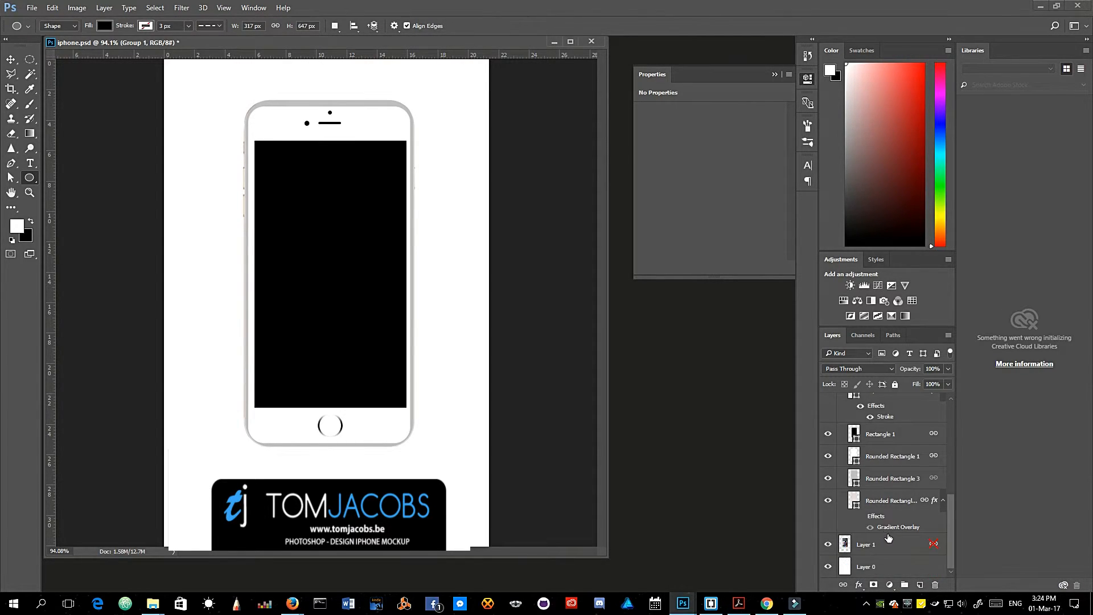
pyautogui.click(887, 475)
pyautogui.click(828, 480)
pyautogui.click(828, 480)
# Add a Gradient Overlay to Rounded Rectangle 3 and open its gradient for editing
pyautogui.doubleClick(879, 481)
pyautogui.click(855, 480)
pyautogui.rightClick(856, 478)
pyautogui.click(912, 211)
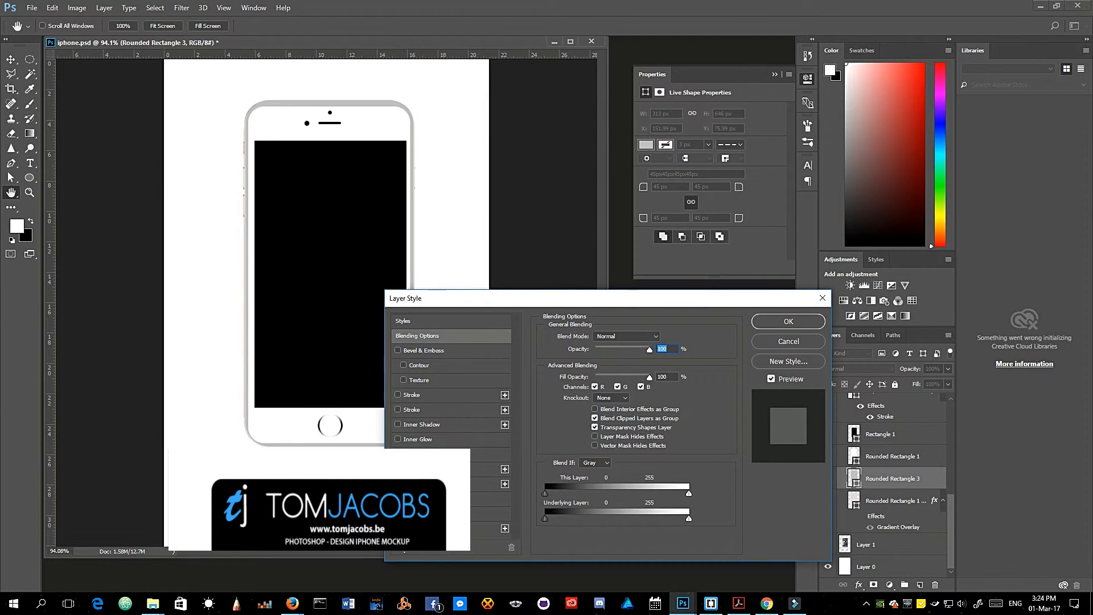
pyautogui.click(424, 484)
pyautogui.click(612, 363)
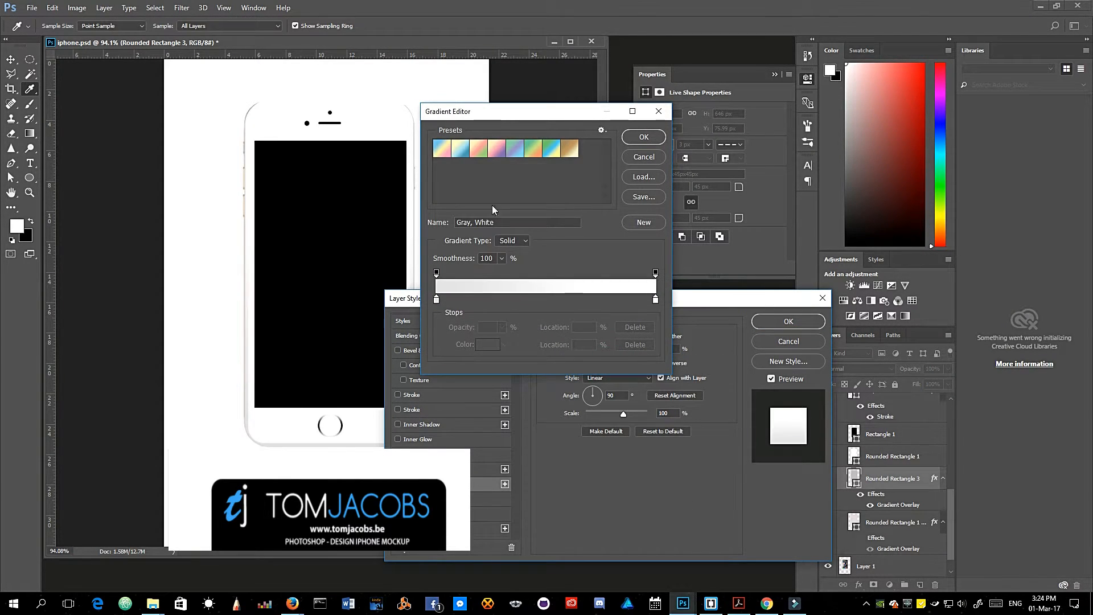
# Try several gradient presets on the frame and apply the Brown, Tan, Beige gradient
pyautogui.click(497, 149)
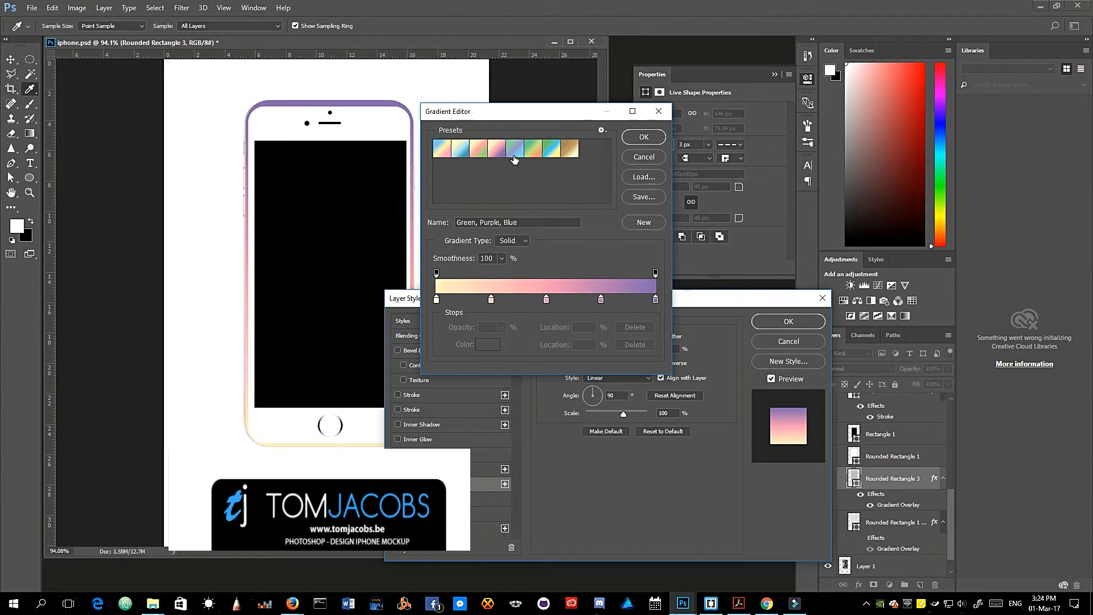
pyautogui.click(515, 151)
pyautogui.click(534, 151)
pyautogui.click(551, 152)
pyautogui.click(567, 153)
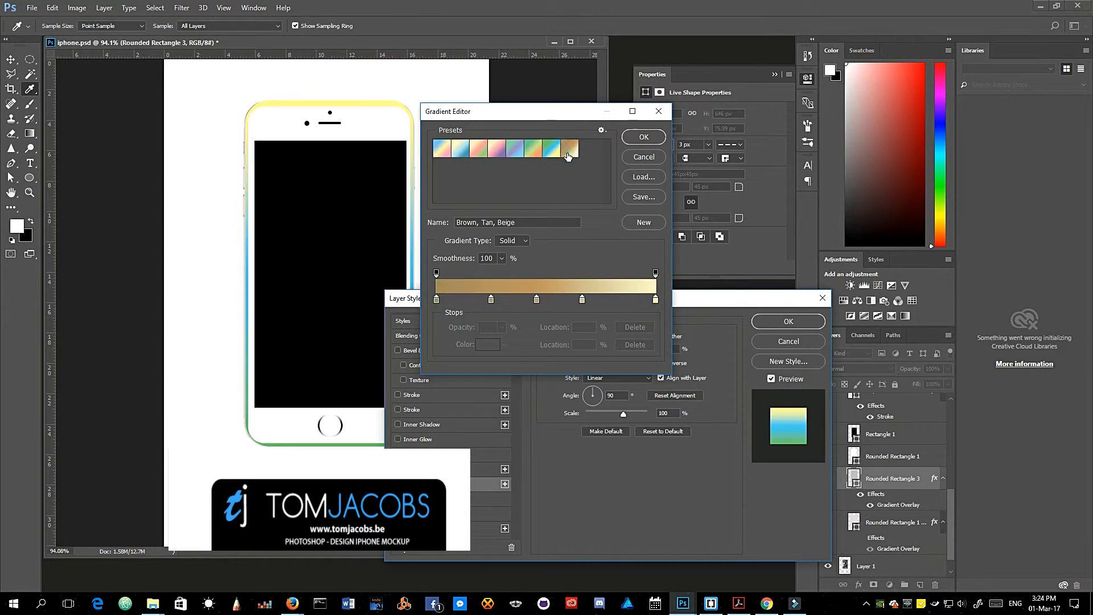
pyautogui.press('Return')
pyautogui.press('Return')
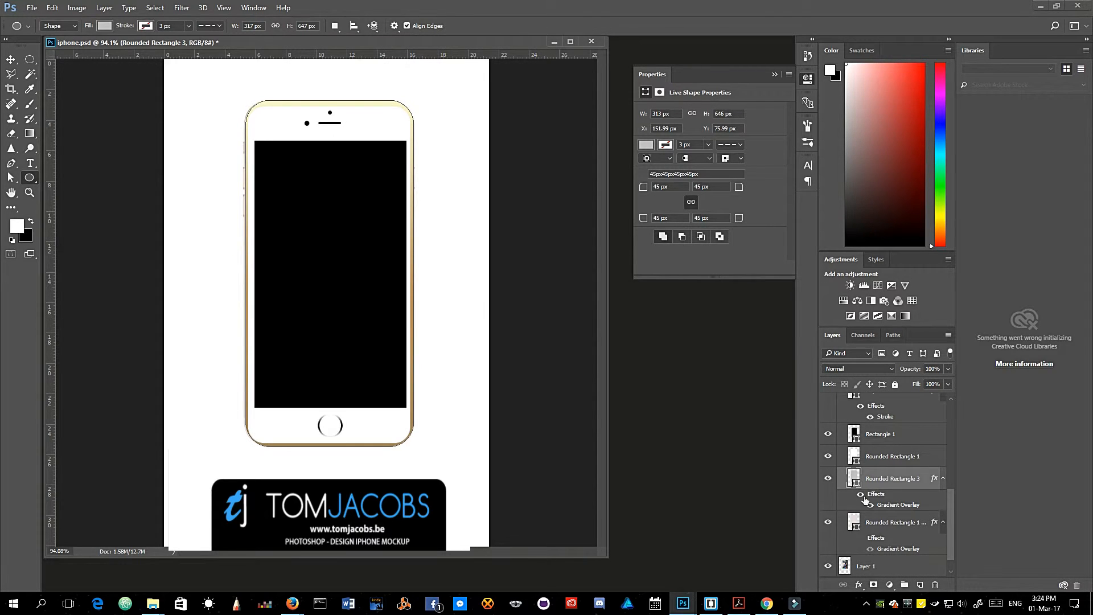
# Hide the reference photo on Layer 1
pyautogui.click(828, 566)
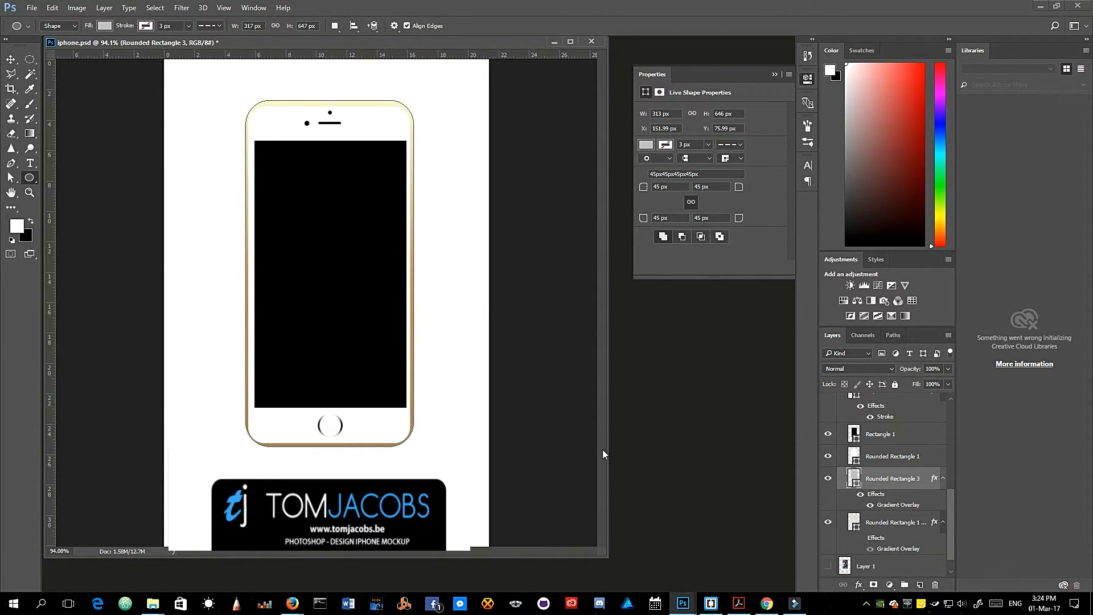
pyautogui.scroll(5, 835, 509)
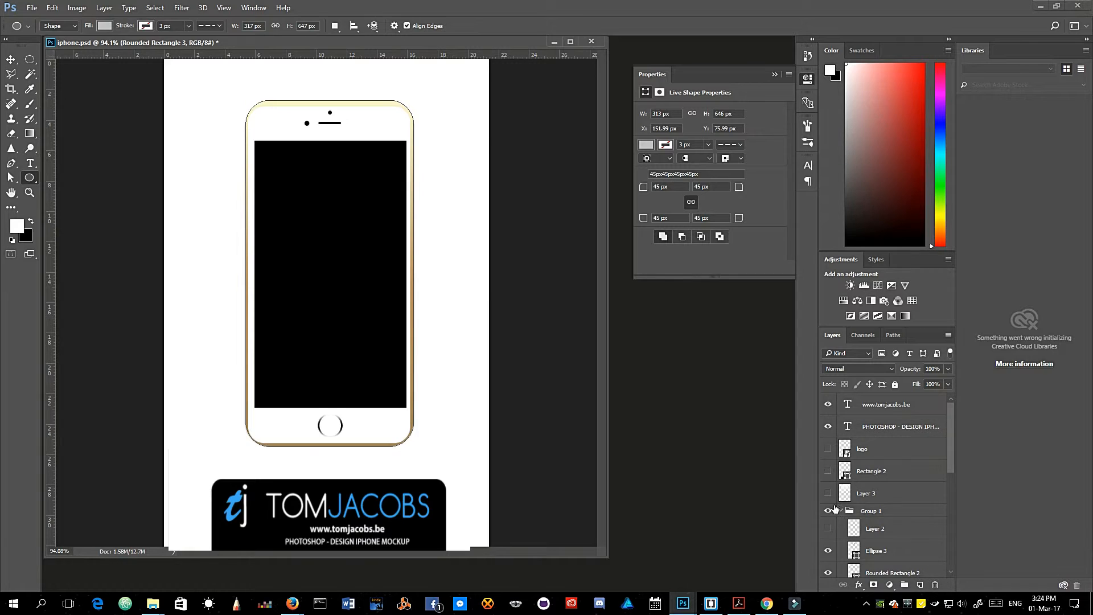
# Check the rounded rectangle layers in Group 1, toggling Rounded Rectangle 3 and Rounded Rectangle 1 to identify the phone's front body
pyautogui.scroll(-5, 841, 512)
pyautogui.click(868, 466)
pyautogui.click(878, 524)
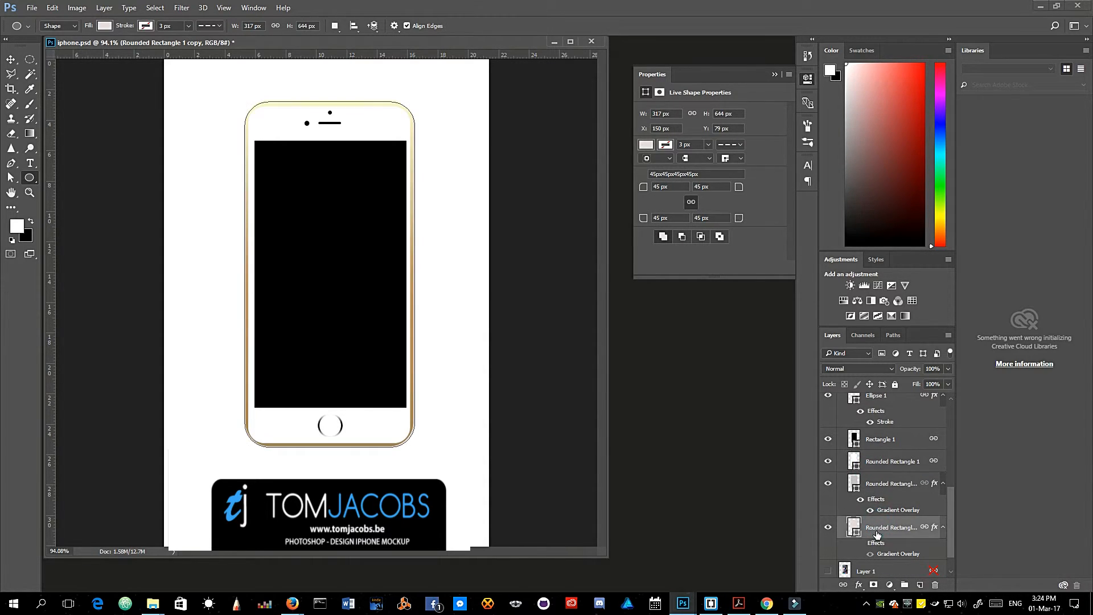
pyautogui.click(878, 487)
pyautogui.click(828, 484)
pyautogui.click(827, 484)
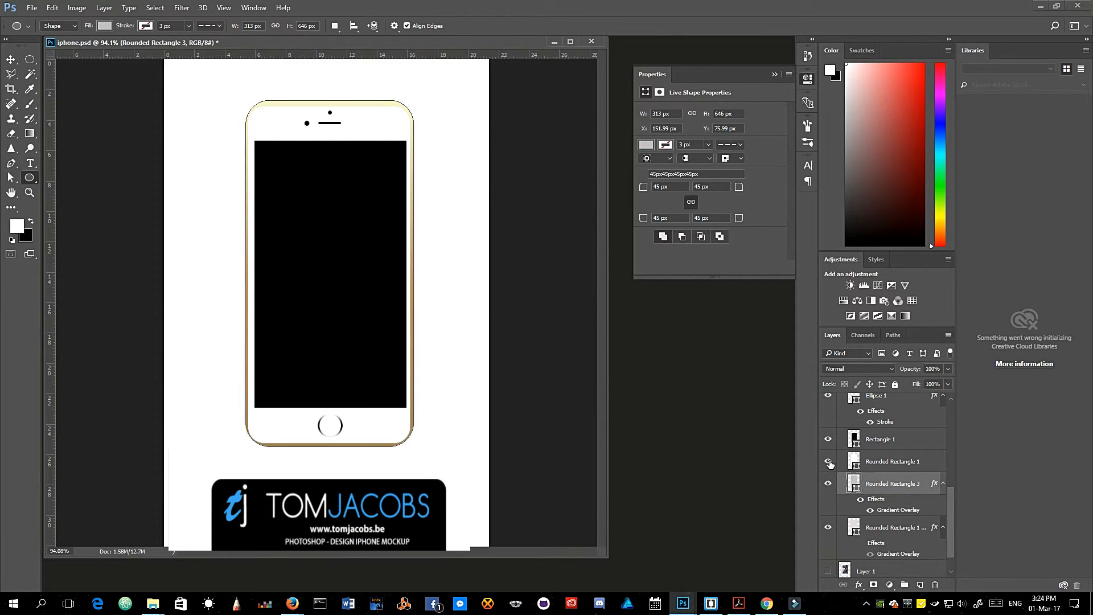
pyautogui.click(828, 461)
pyautogui.click(828, 462)
pyautogui.click(875, 460)
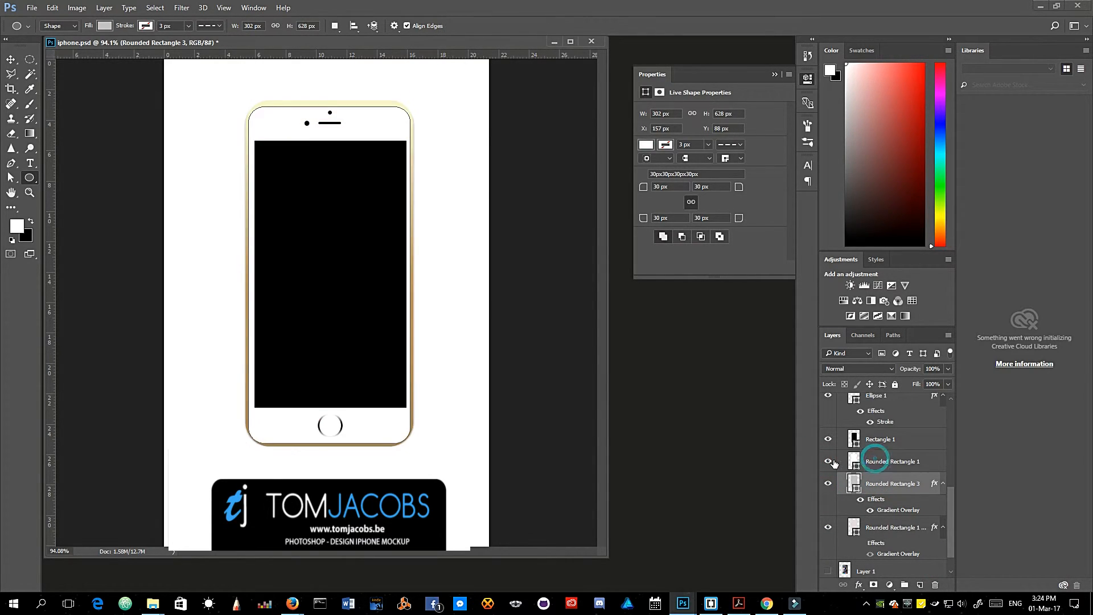
pyautogui.click(828, 461)
pyautogui.click(828, 462)
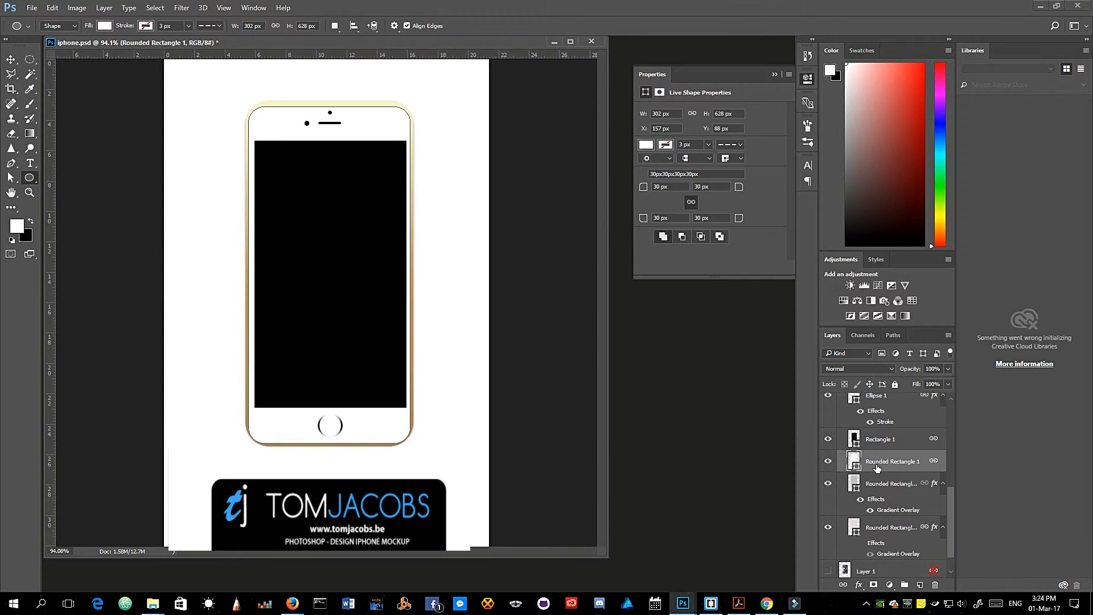
# Add a Color Overlay effect to the phone's front body layer, Rounded Rectangle 1
pyautogui.rightClick(876, 465)
pyautogui.click(951, 70)
pyautogui.click(423, 469)
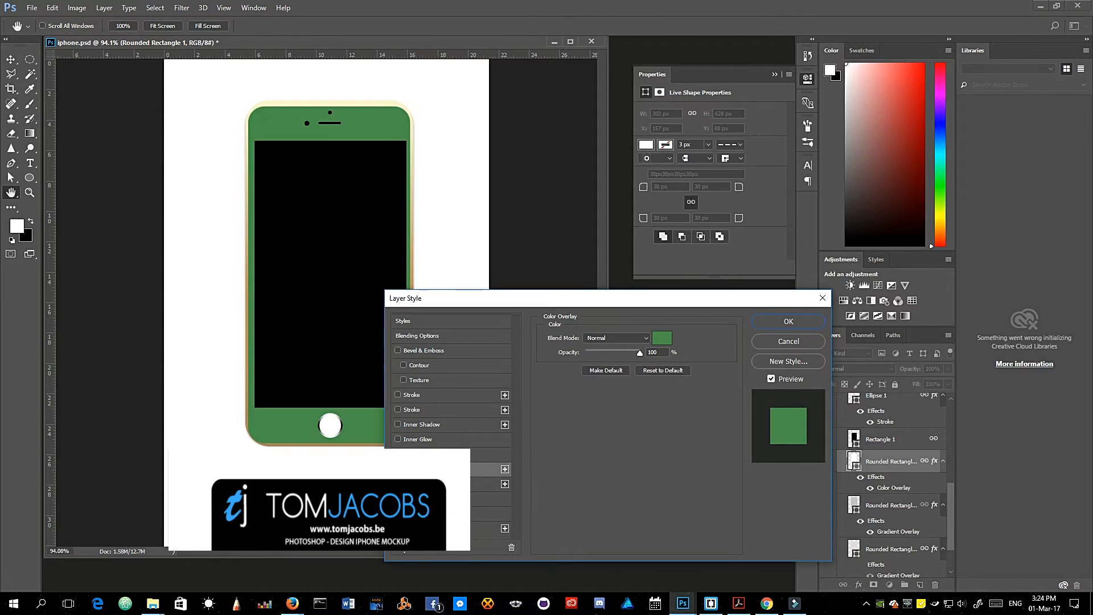
# Try bright green shades for the front body's overlay, then set its color to a pale cream yellow and apply the layer style
pyautogui.click(672, 341)
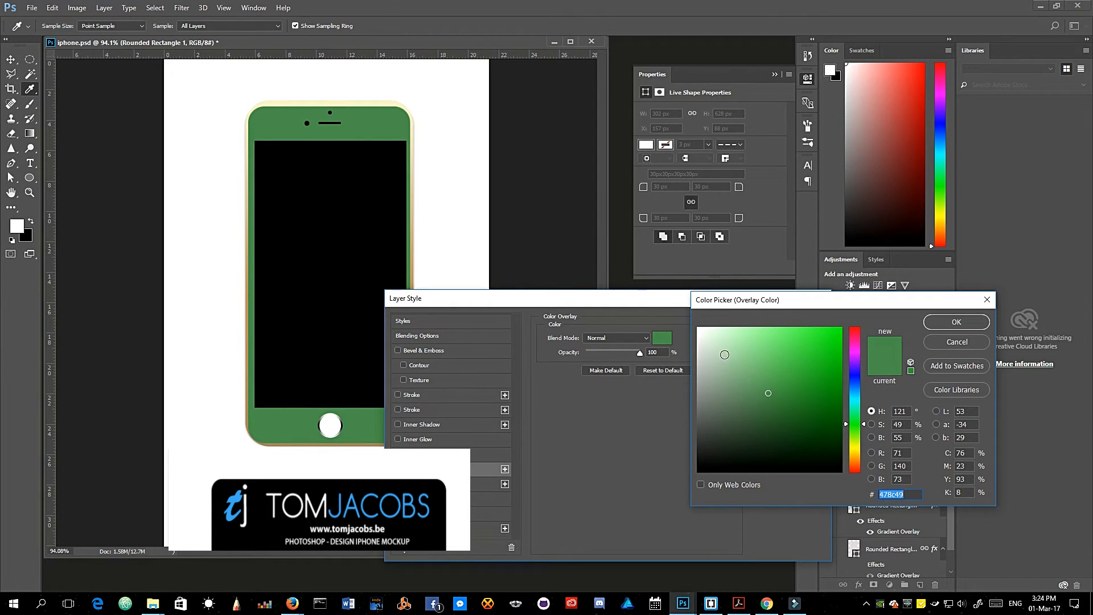
pyautogui.click(769, 336)
pyautogui.moveTo(780, 332); pyautogui.dragTo(809, 335)
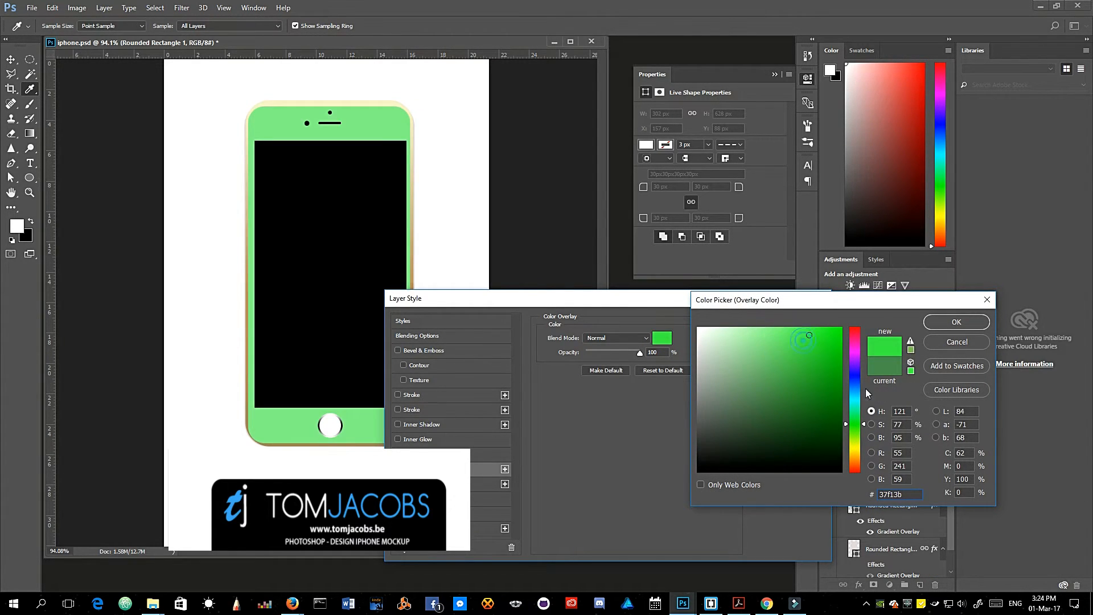
pyautogui.click(855, 449)
pyautogui.moveTo(854, 450); pyautogui.dragTo(855, 453)
pyautogui.moveTo(761, 371); pyautogui.dragTo(733, 307)
pyautogui.press('Return')
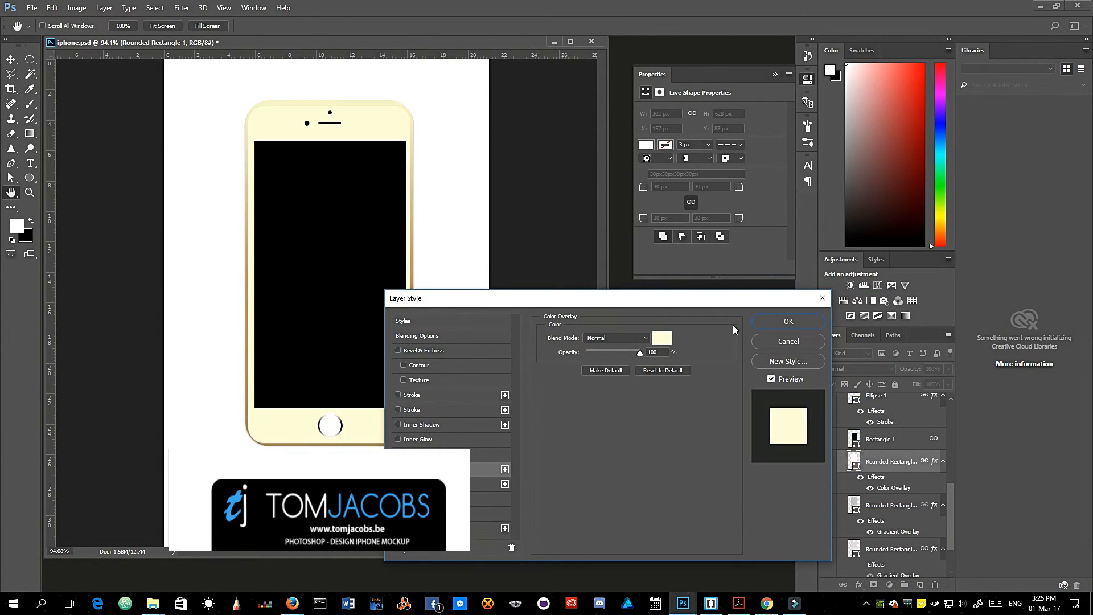
pyautogui.press('Return')
# Hide the layer effects of Rounded Rectangle 1 and Rounded Rectangle 3, and collapse Group 1
pyautogui.scroll(2, 867, 445)
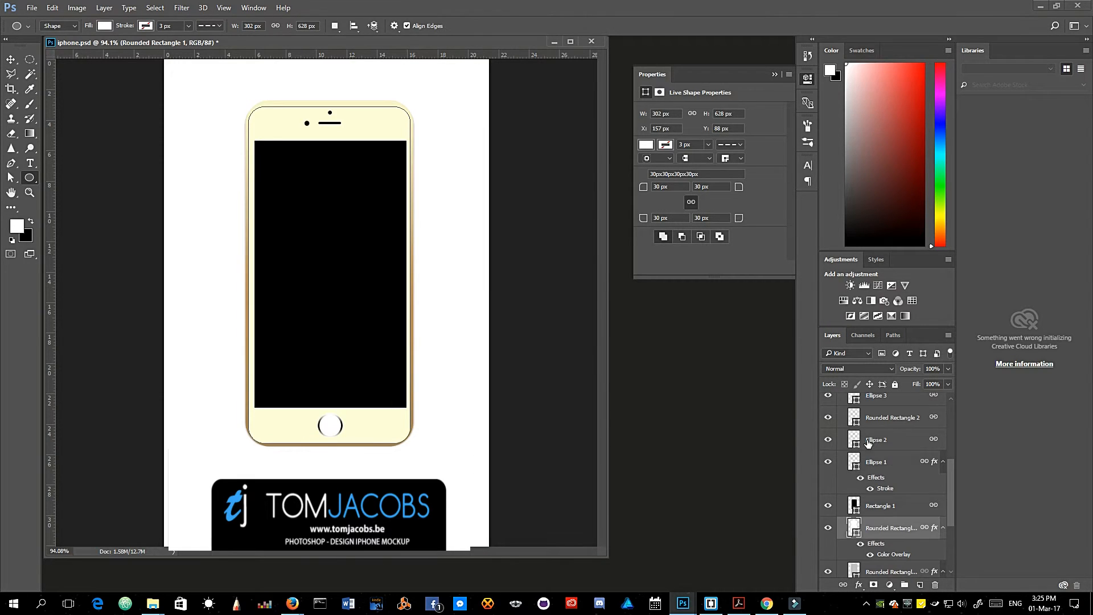
pyautogui.click(859, 543)
pyautogui.scroll(-2, 830, 495)
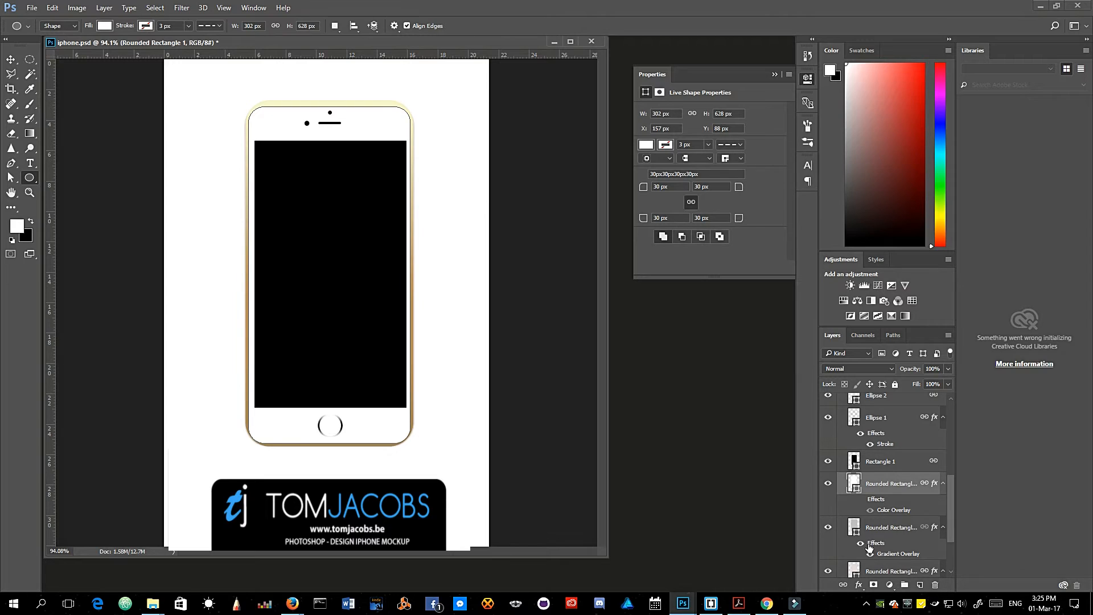
pyautogui.click(861, 544)
pyautogui.scroll(5, 857, 513)
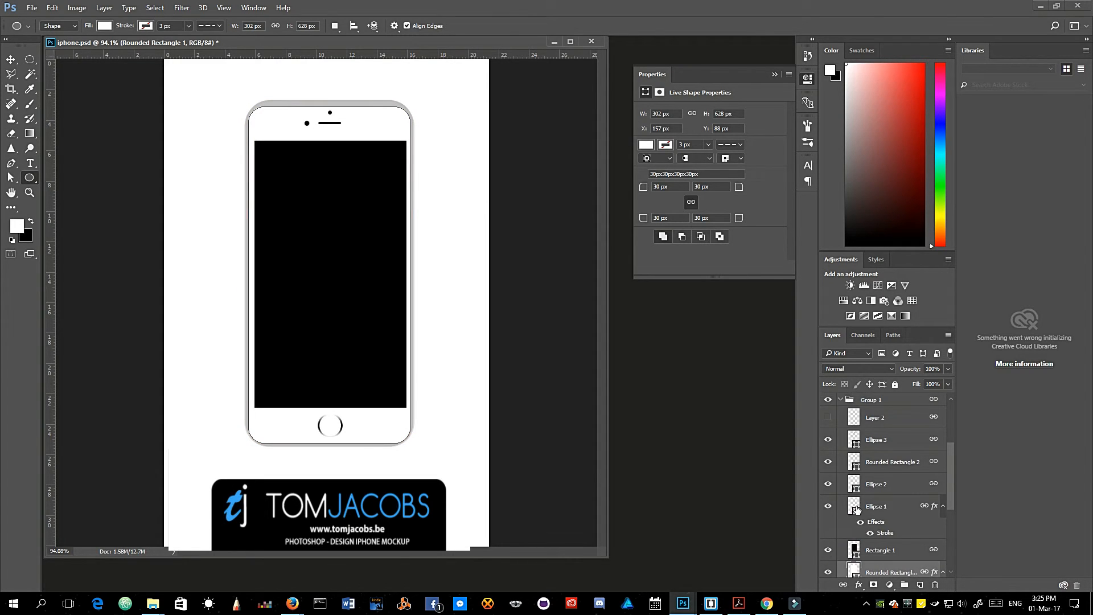
pyautogui.click(841, 488)
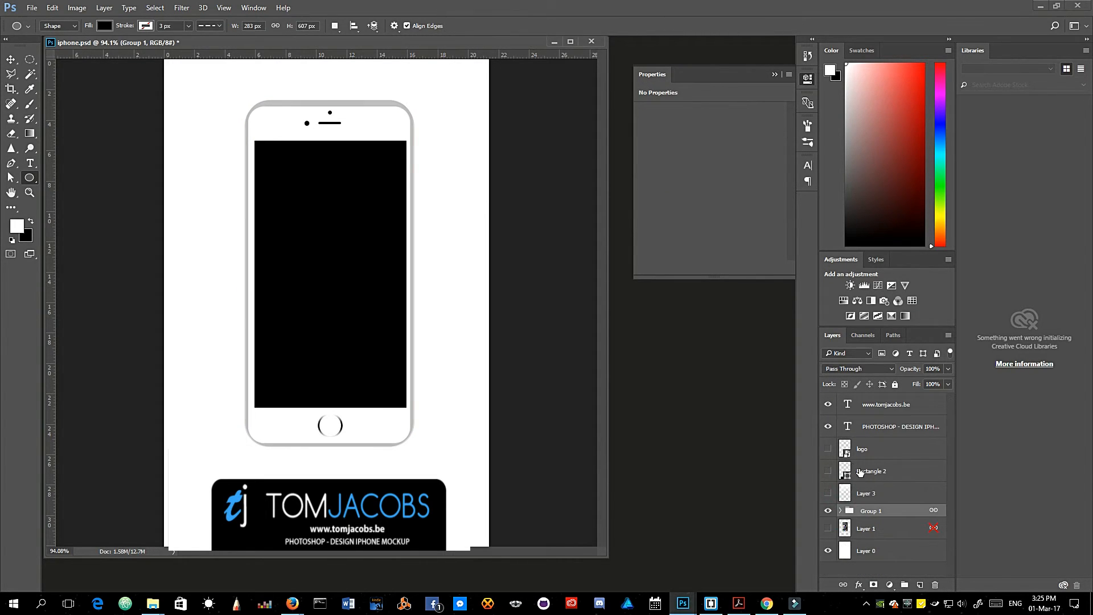
# Show the Rectangle 2 and logo layers and save the document
pyautogui.click(829, 473)
pyautogui.click(829, 449)
pyautogui.press('v')
pyautogui.hotkey('ctrl', 's')
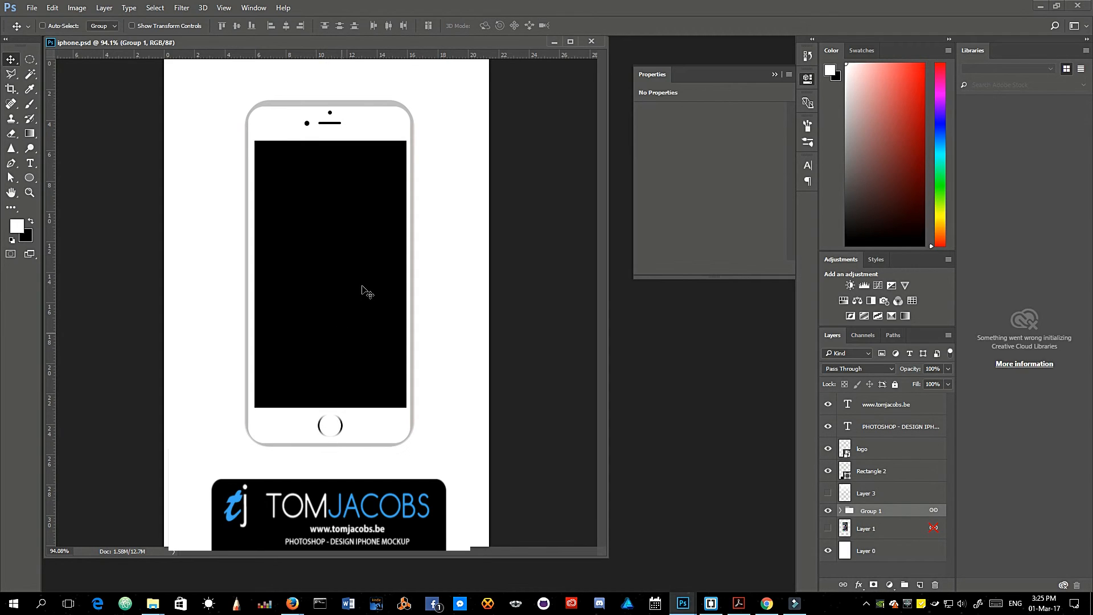
pyautogui.press('ctrl')
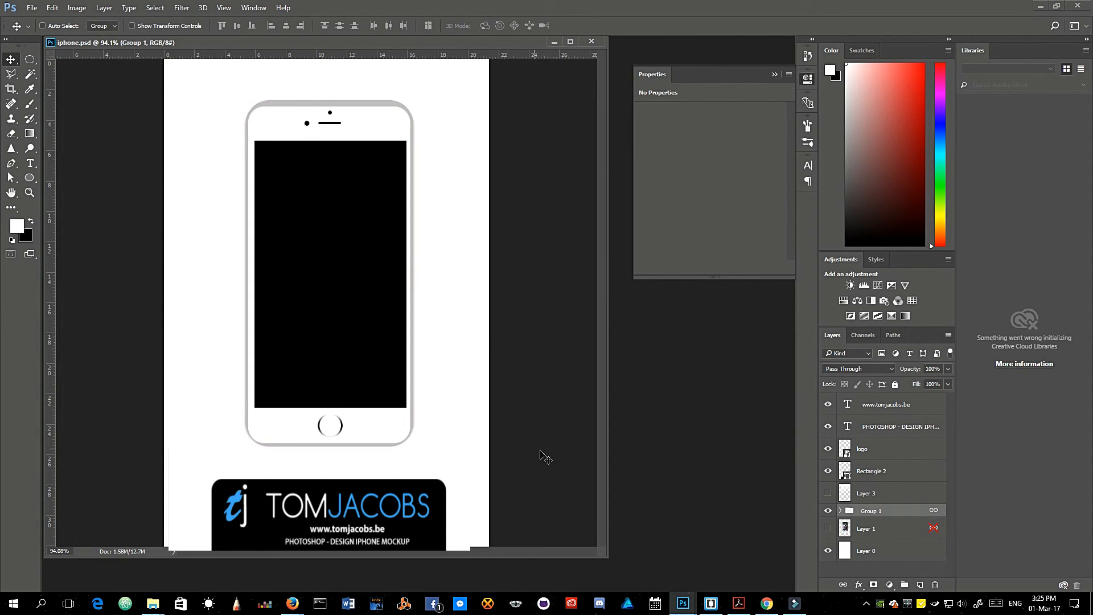